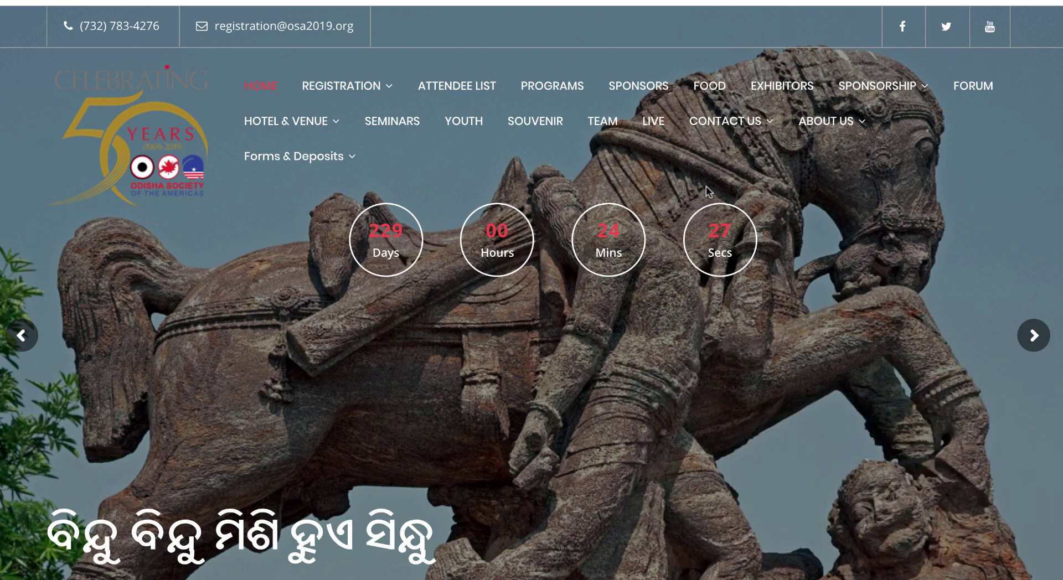
Step: Display the REGISTRATION dropdown in the home page's top navigation menu
mouse_move(385, 96)
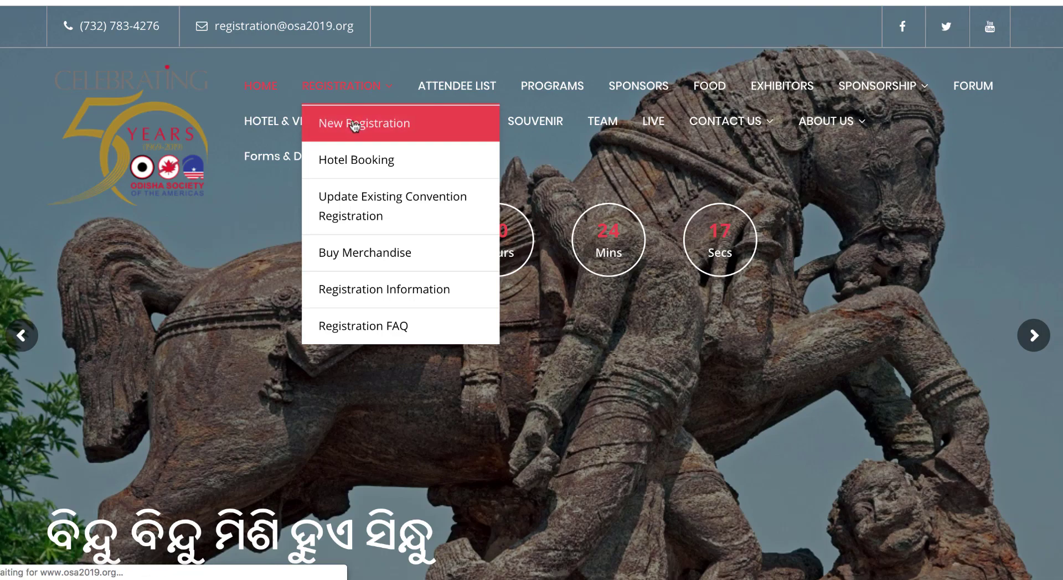
Step: Open the New Registration form and place the cursor in the OSA Member Number field
left_click(354, 124)
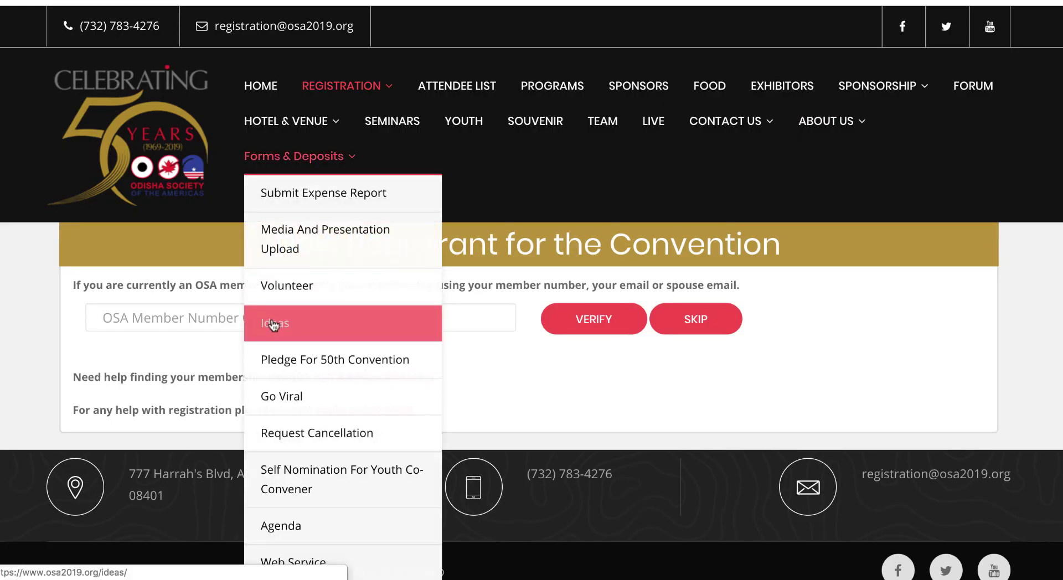
left_click(172, 320)
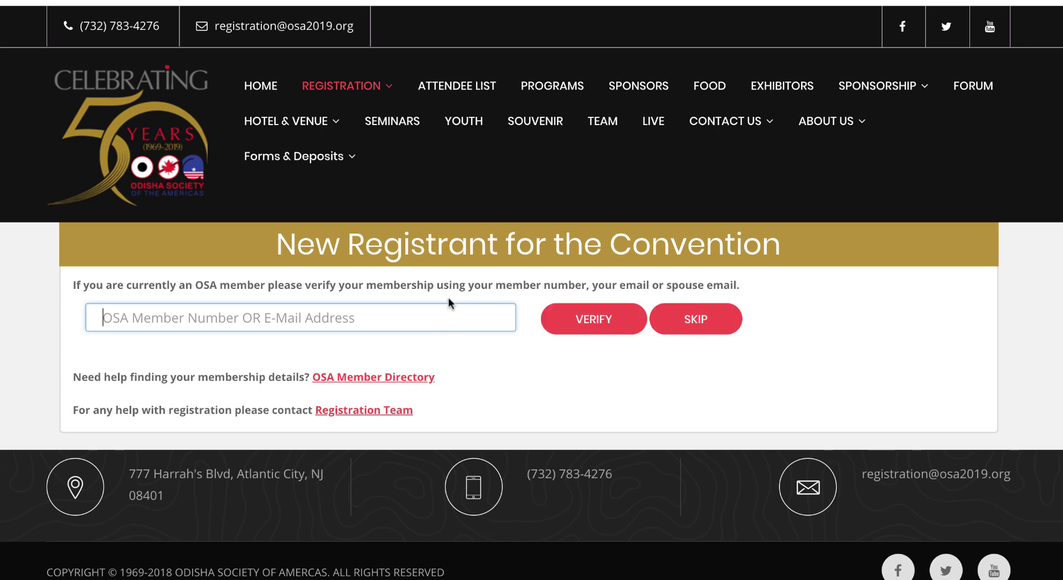
Step: Verify the member's OSA number, confirming Life Membership with a $0 membership fee
type("10949")
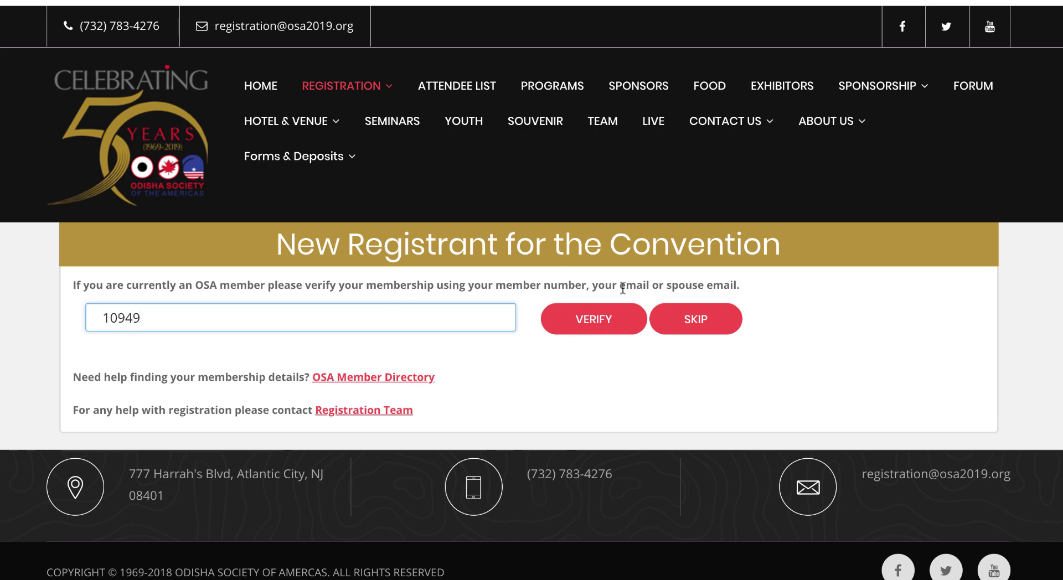
left_click(603, 321)
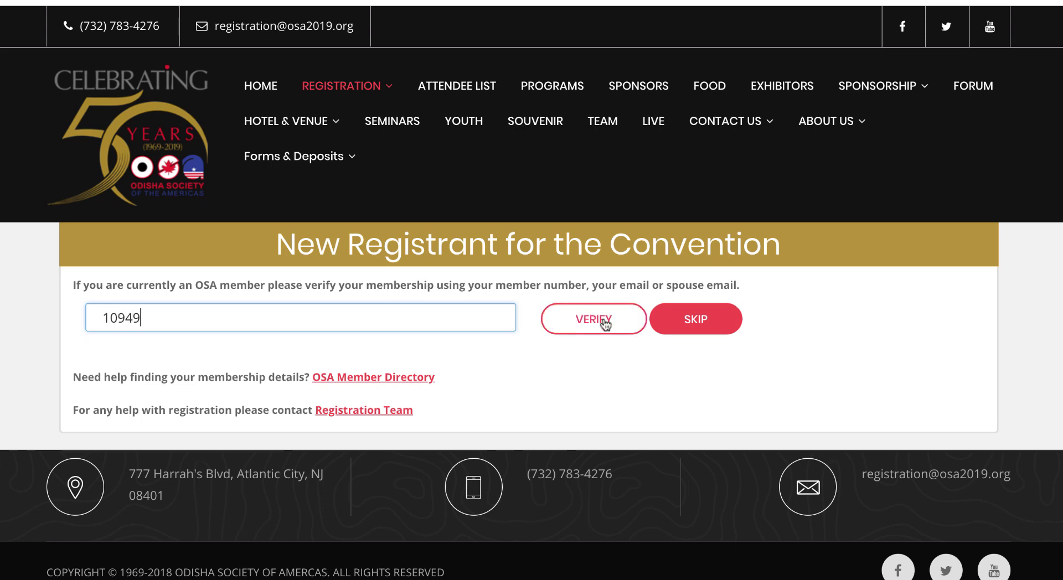
scroll(547, 394, "down", 3)
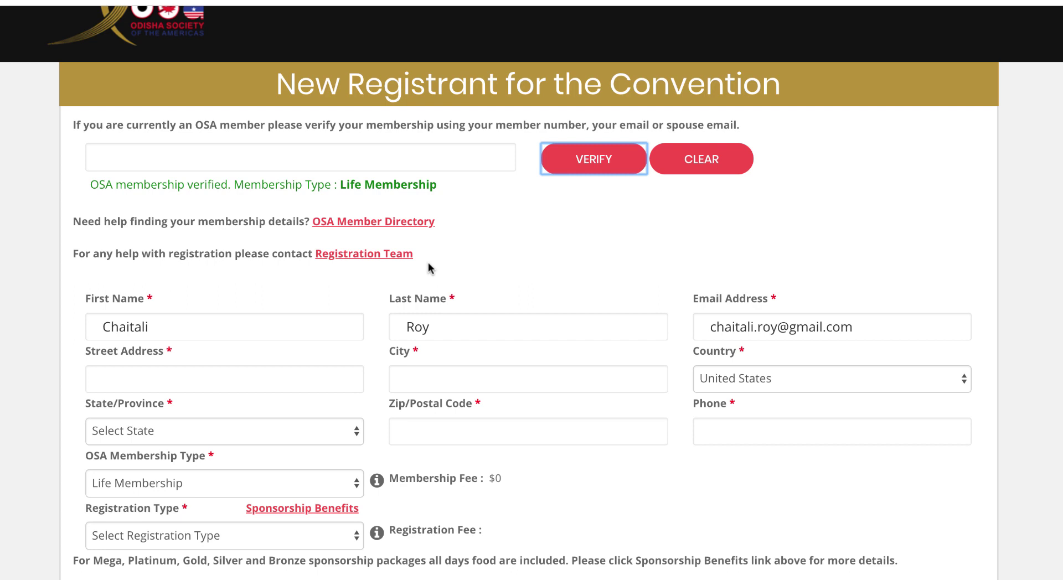
scroll(431, 269, "up", 2)
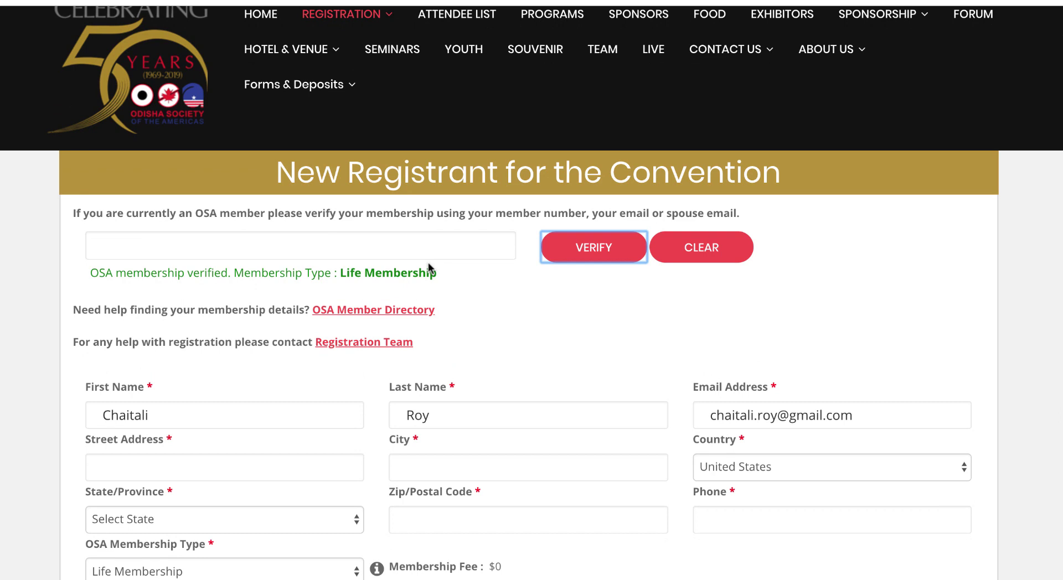
scroll(387, 418, "down", 3)
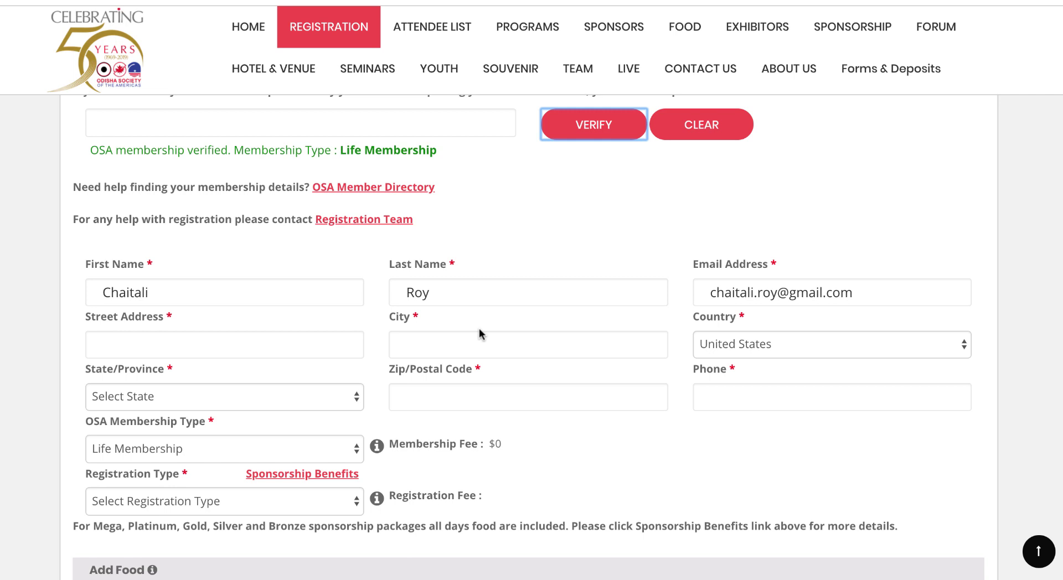
Step: Enter the member's street address and city, and choose their state
left_click(278, 351)
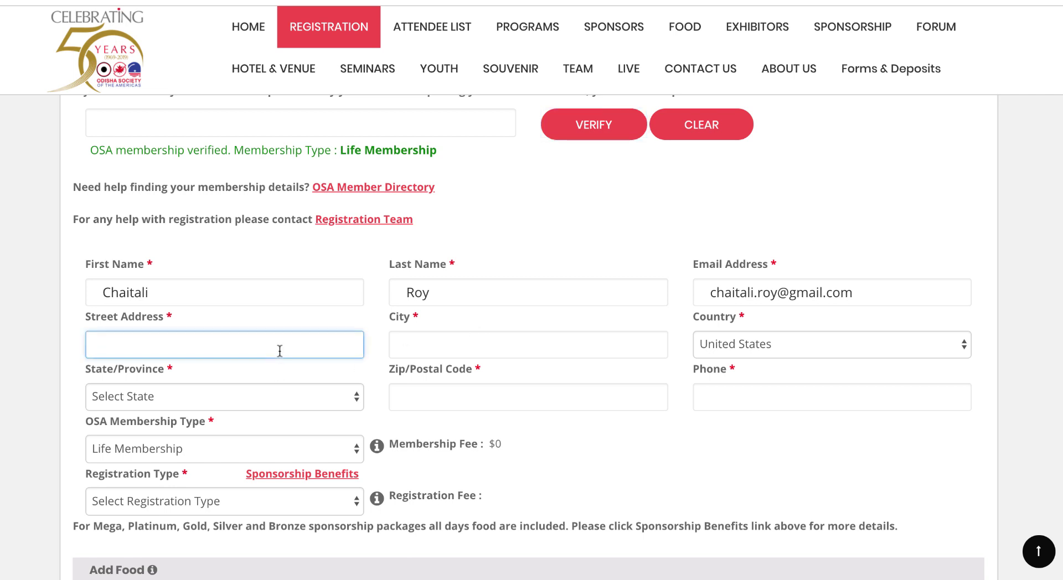
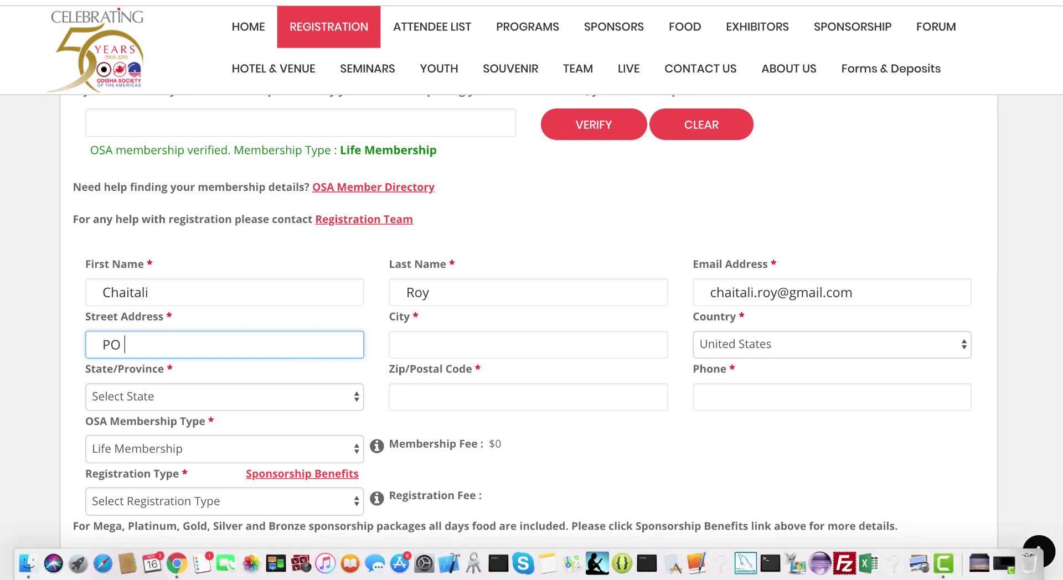
key("Tab")
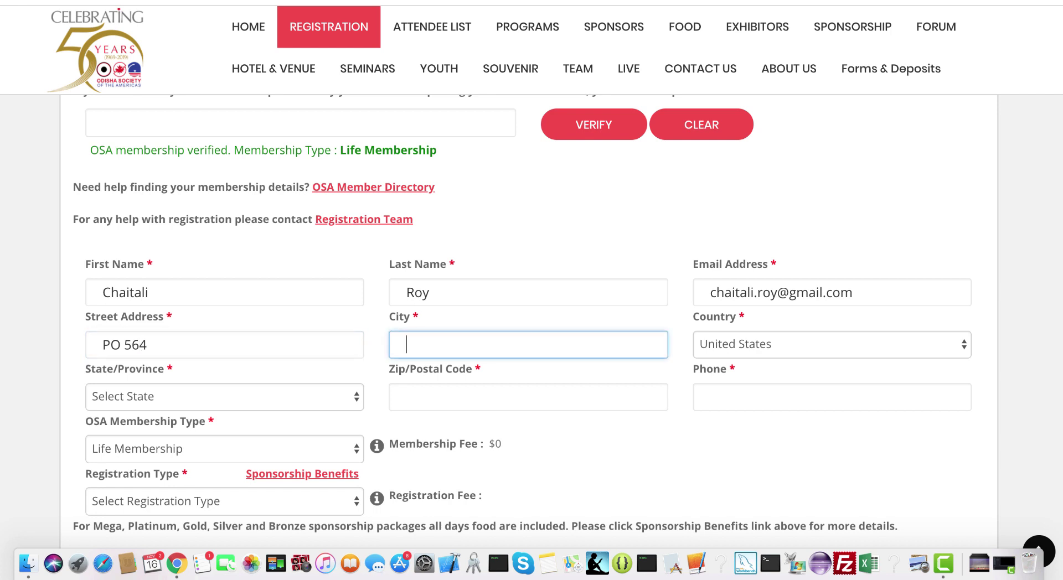
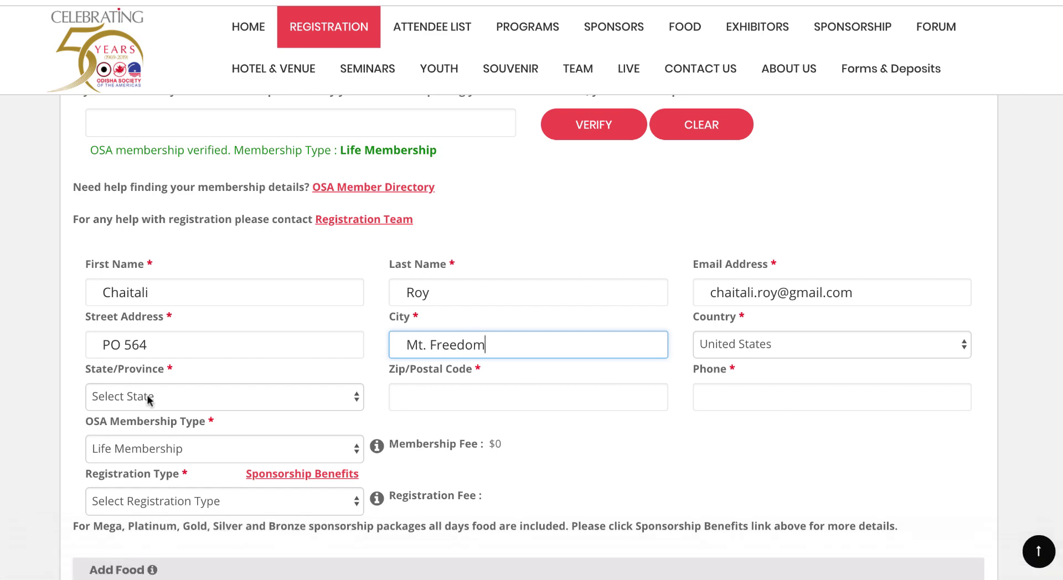
scroll(146, 396, "down", 2)
left_click(166, 351)
scroll(158, 413, "down", 10)
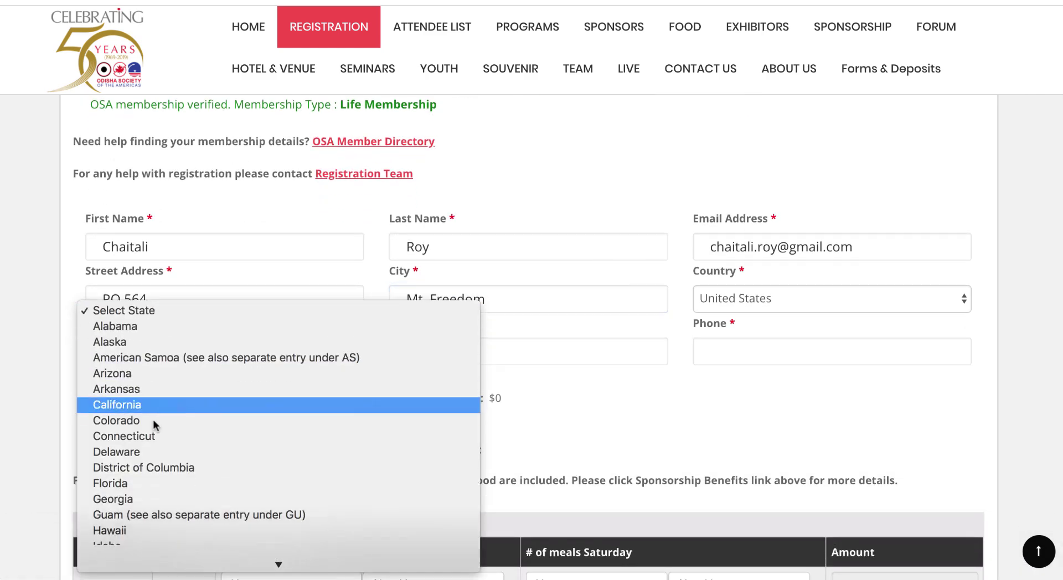
left_click(182, 179)
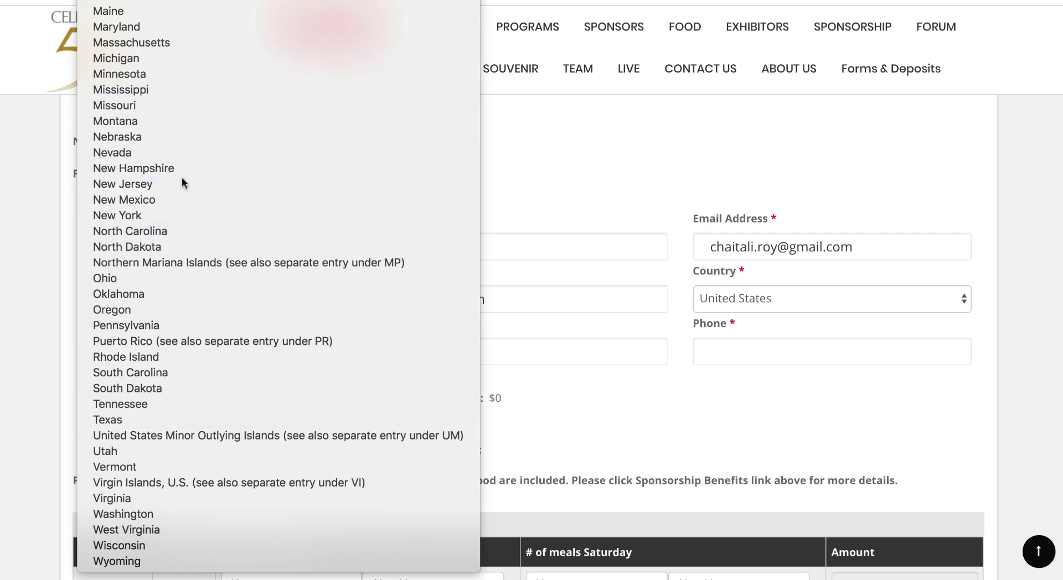
scroll(428, 397, "down", 4)
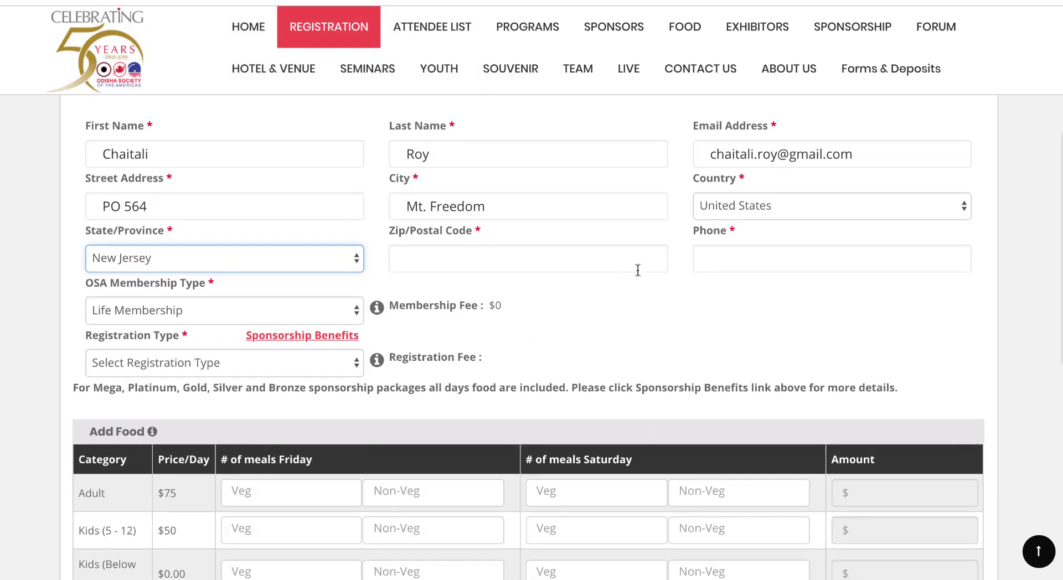
Step: Enter the member's zip code and phone number
left_click(513, 257)
type("07970")
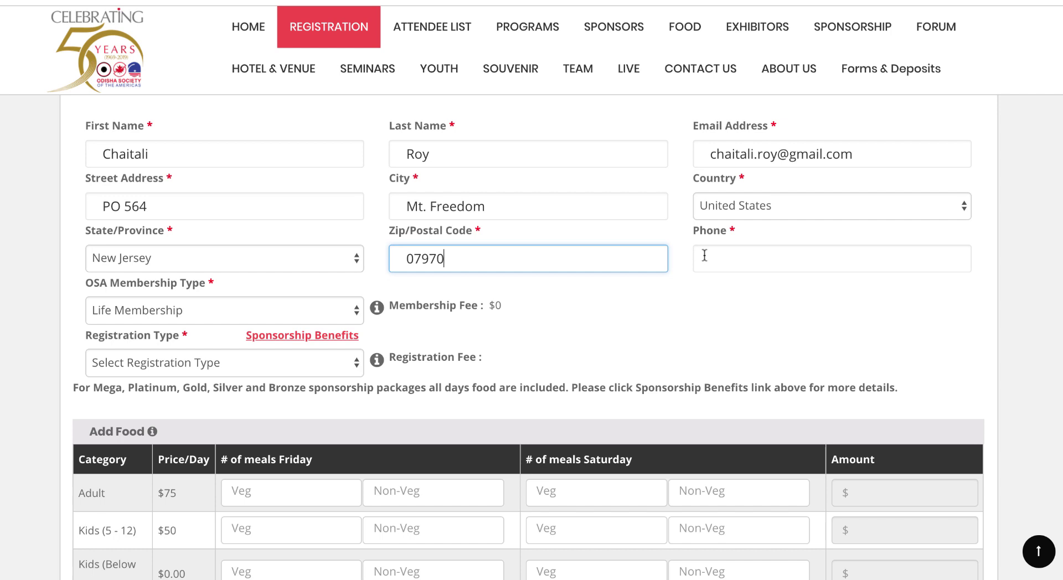
left_click(714, 259)
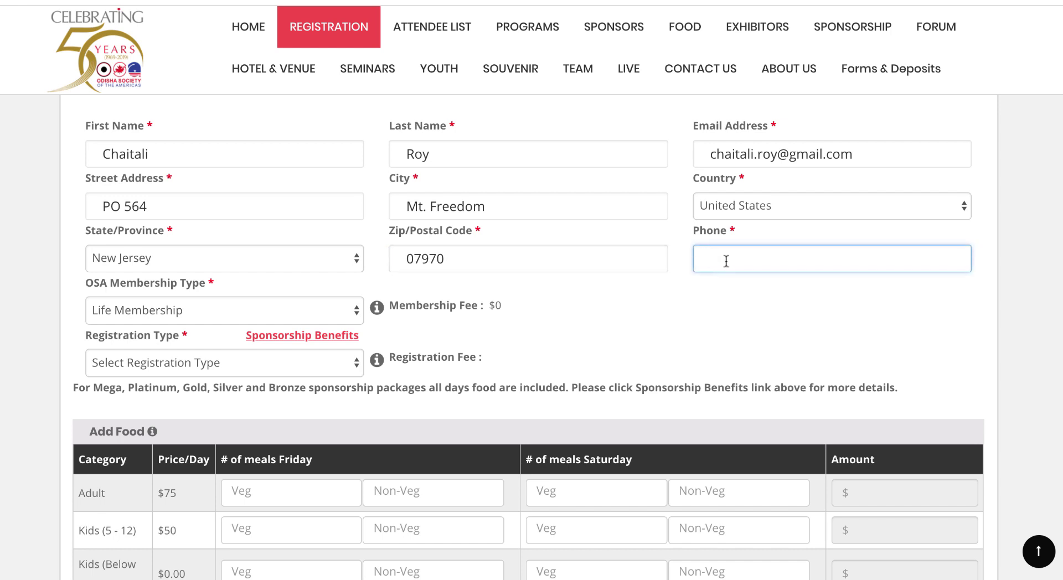
scroll(597, 315, "down", 1)
scroll(597, 316, "down", 1)
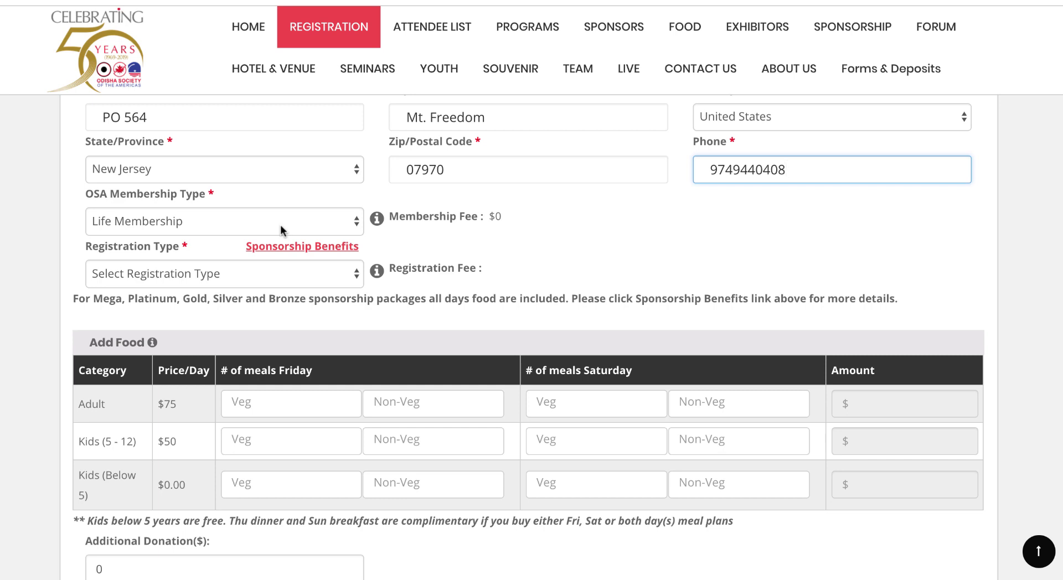
Step: Keep Life Membership and set the registration type to Family Registration - $149
left_click(282, 231)
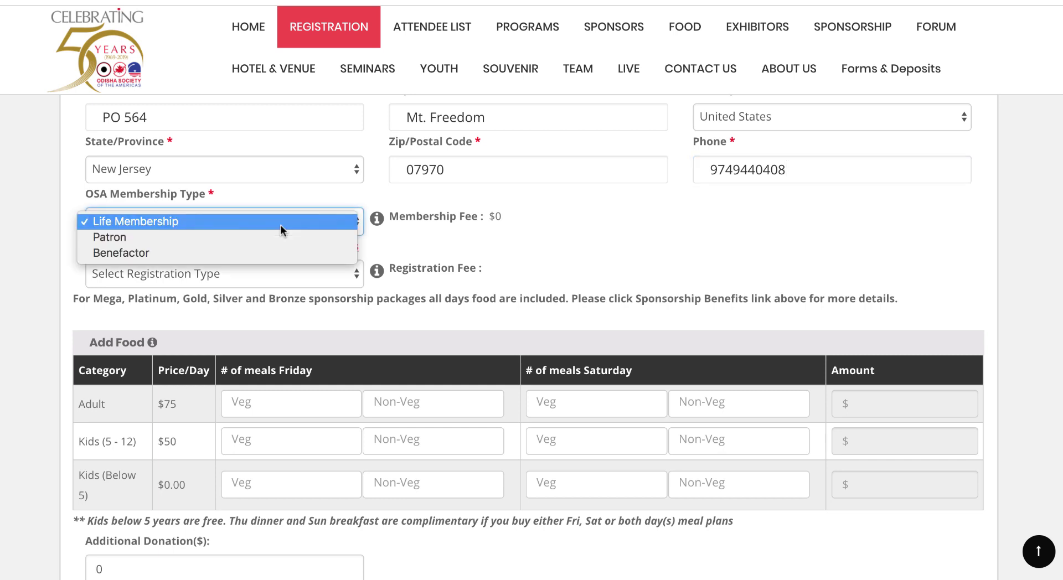
left_click(589, 267)
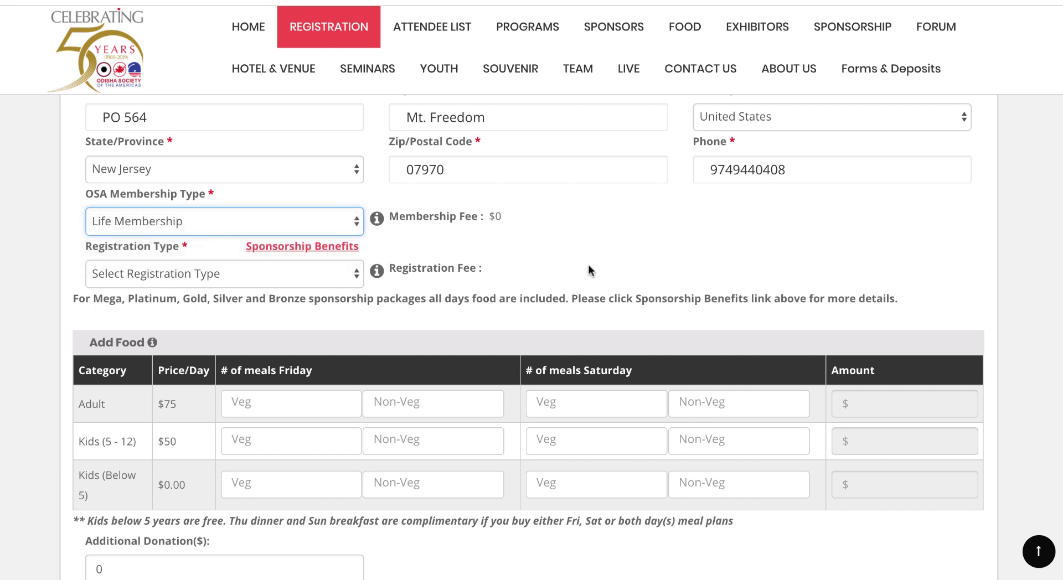
left_click(338, 275)
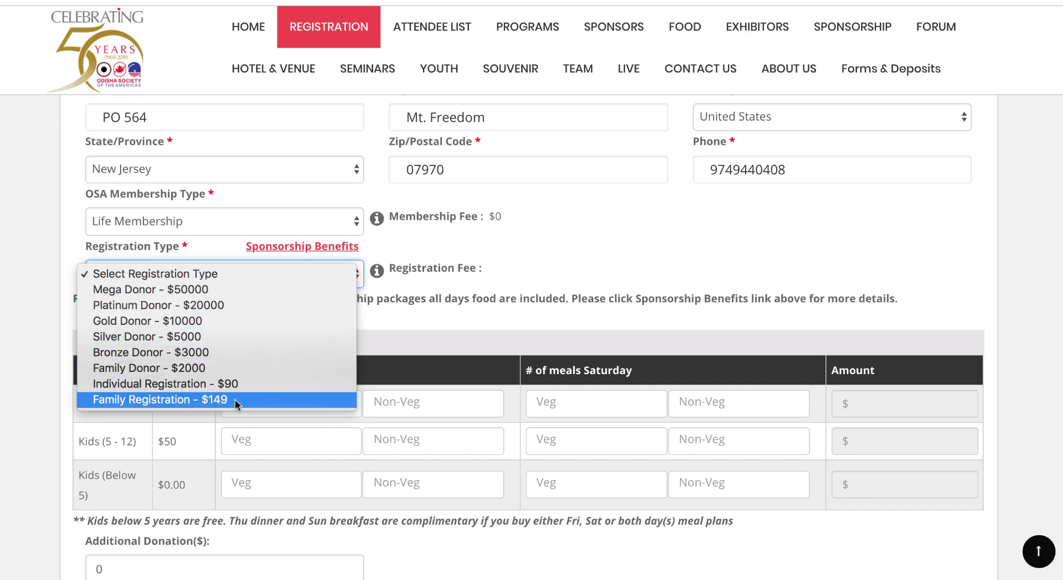
left_click(181, 399)
scroll(454, 321, "down", 1)
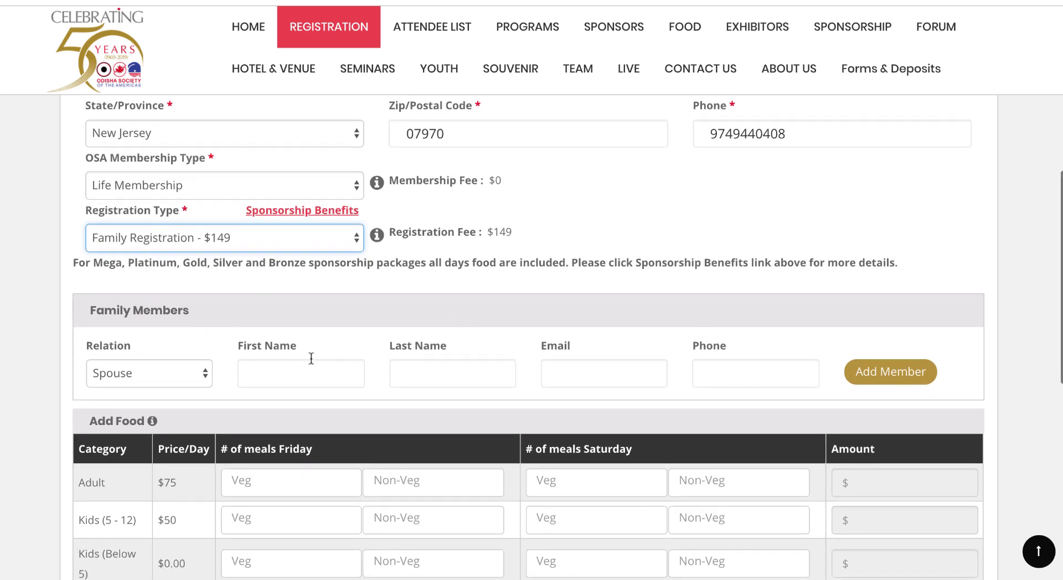
Step: Enter the spouse's first and last name, e-mail address and phone number
left_click(298, 374)
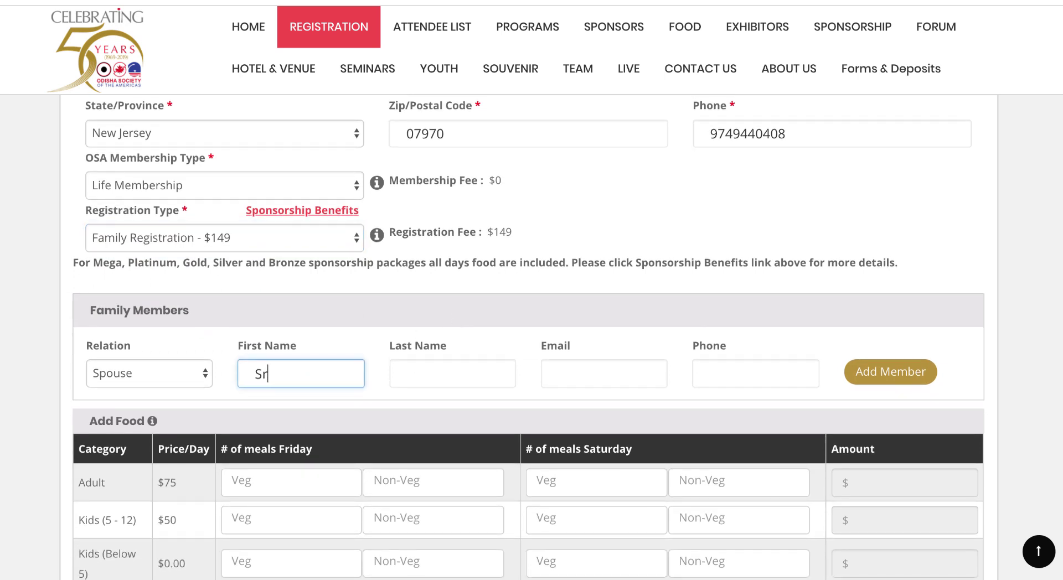
key("Tab")
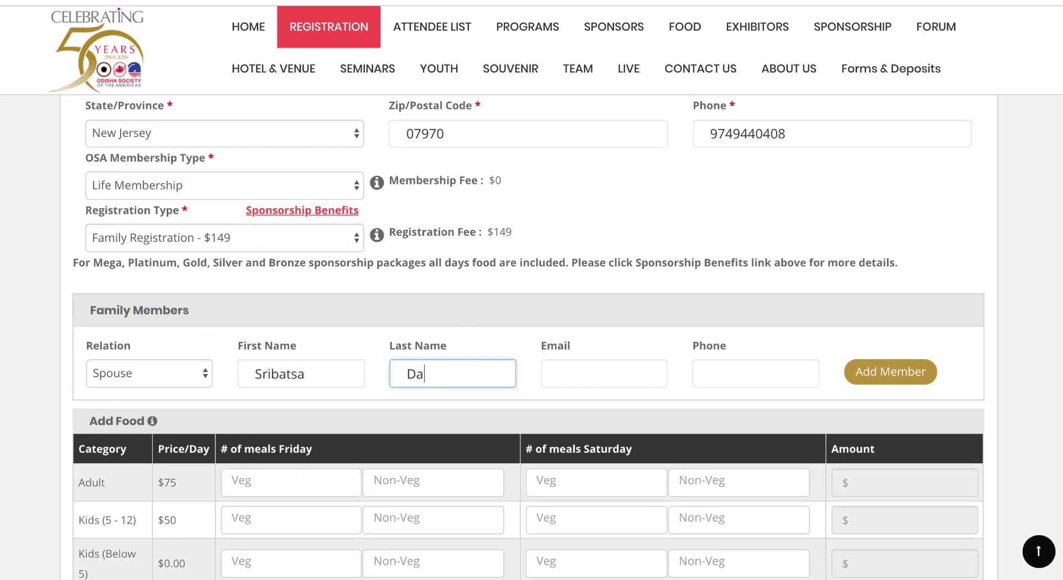
key("Tab")
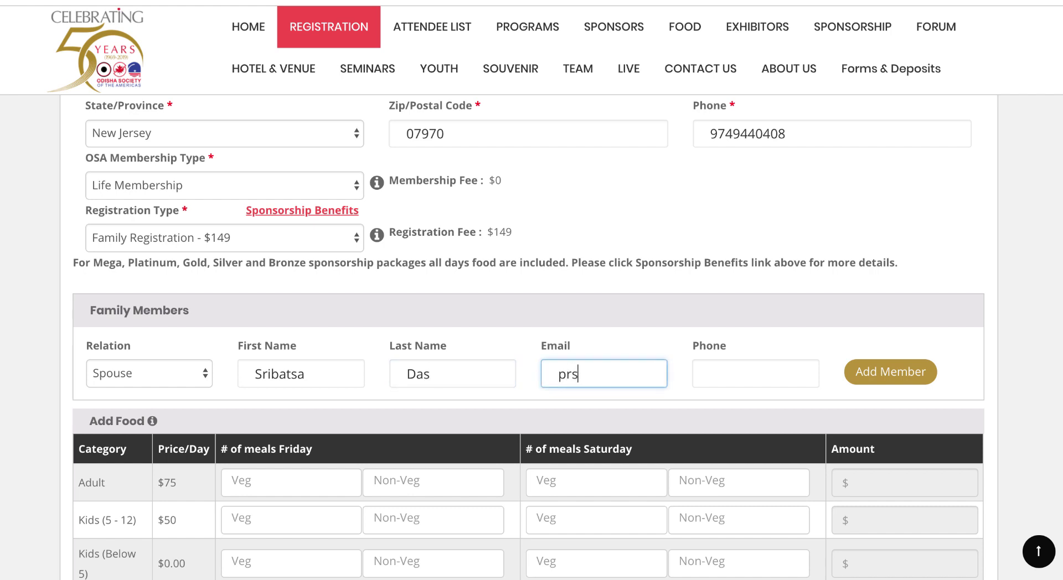
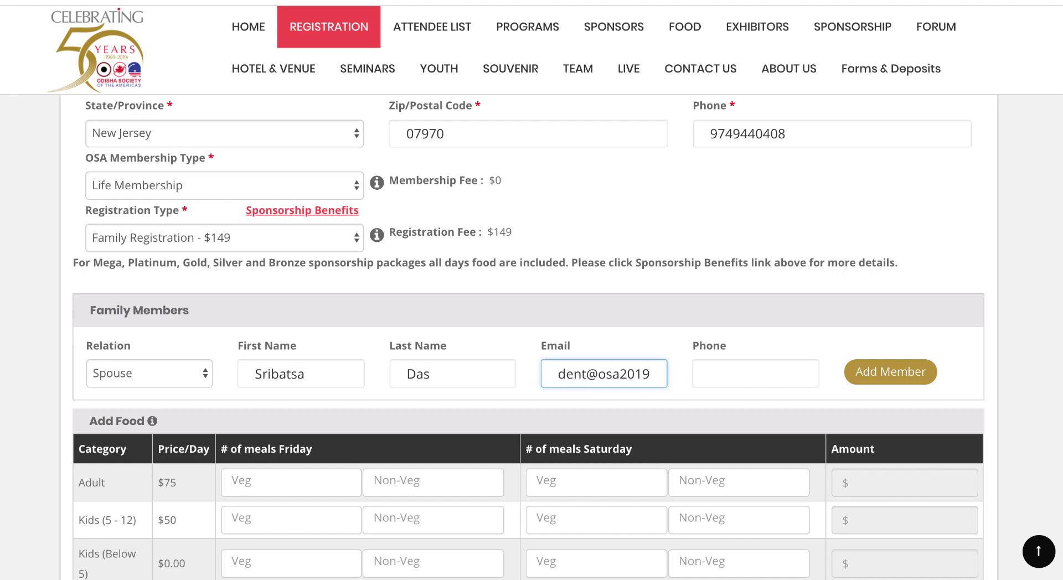
key("Tab")
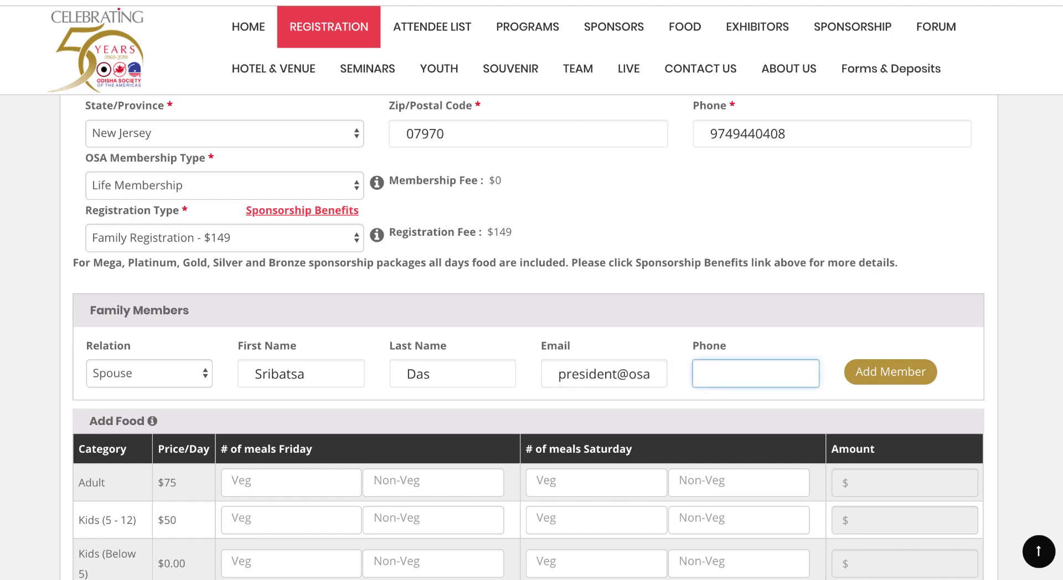
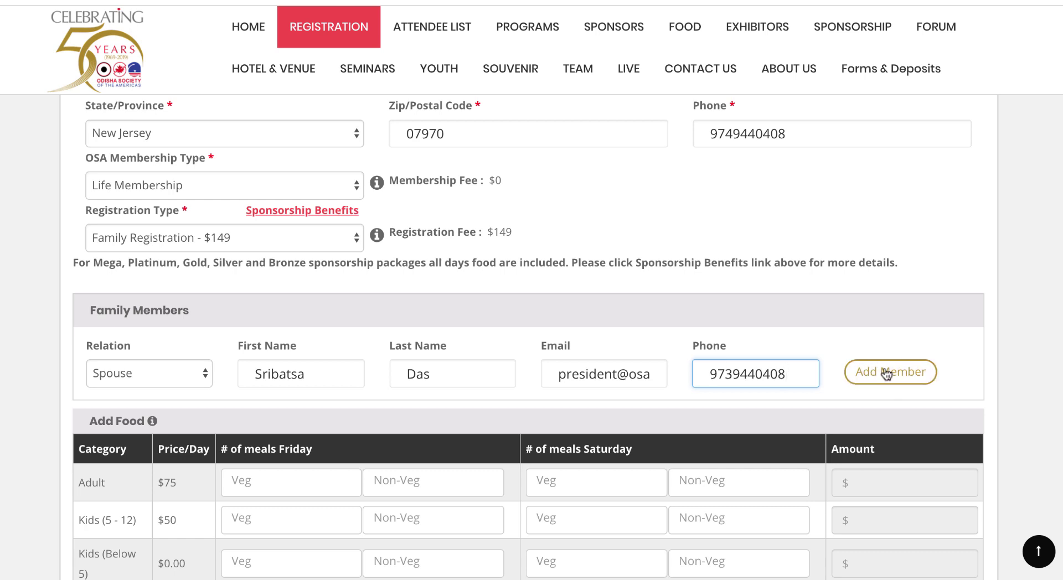
Step: Add a family member with relation Son(below 23 years) and enter his first and last name
left_click(911, 378)
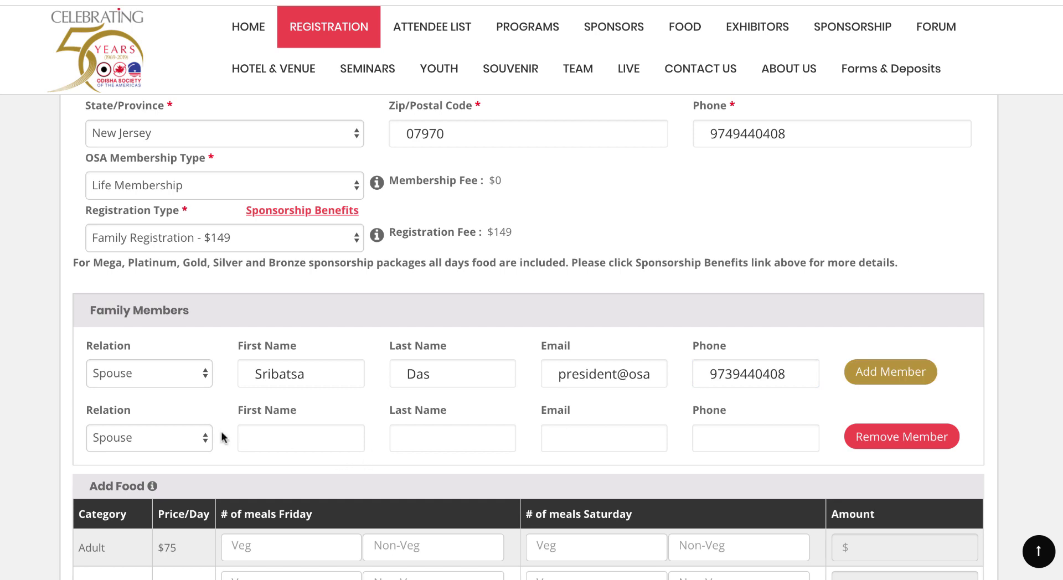
left_click(178, 436)
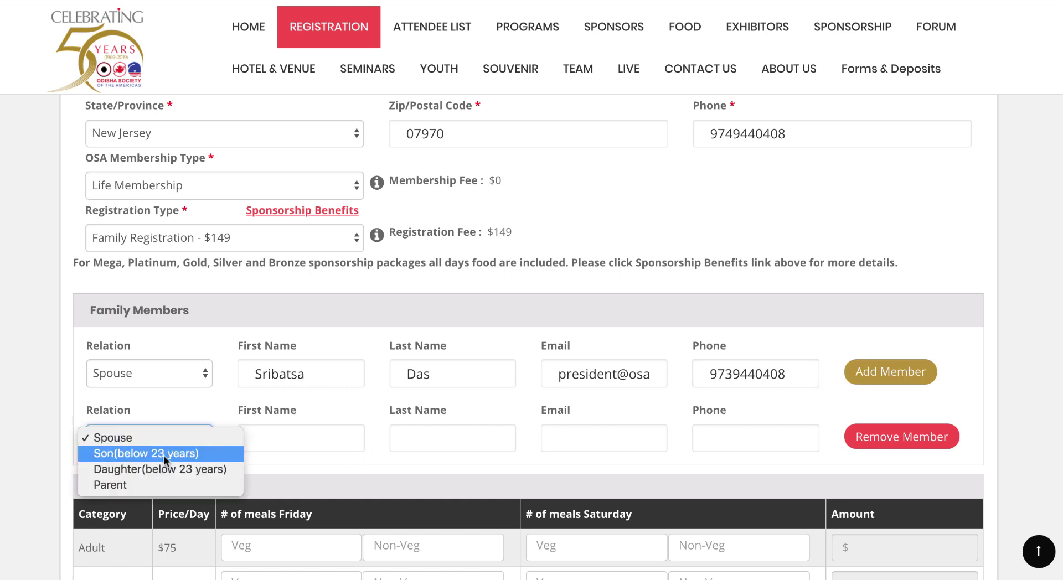
left_click(164, 454)
left_click(279, 446)
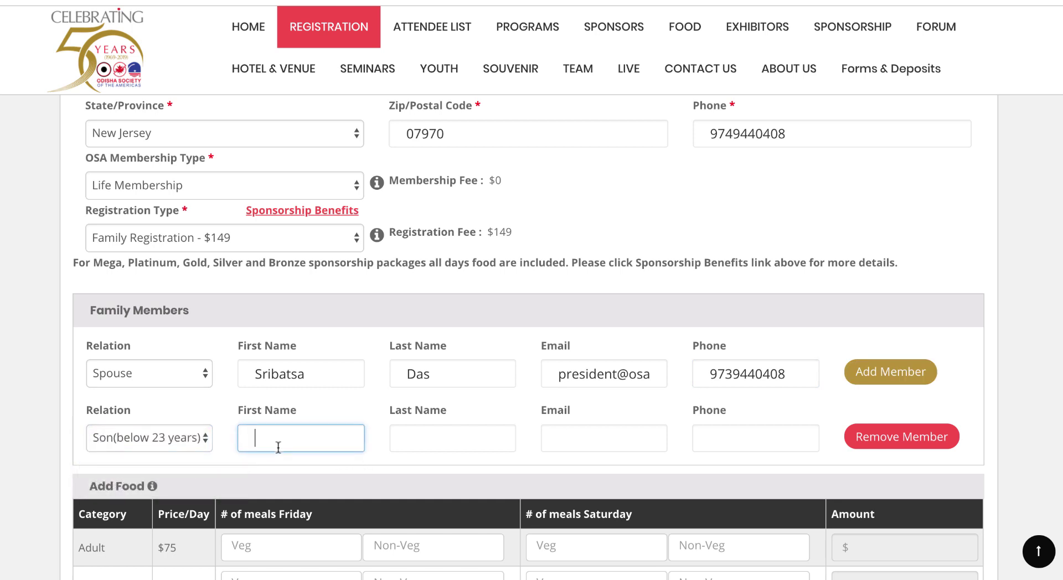
key("Tab")
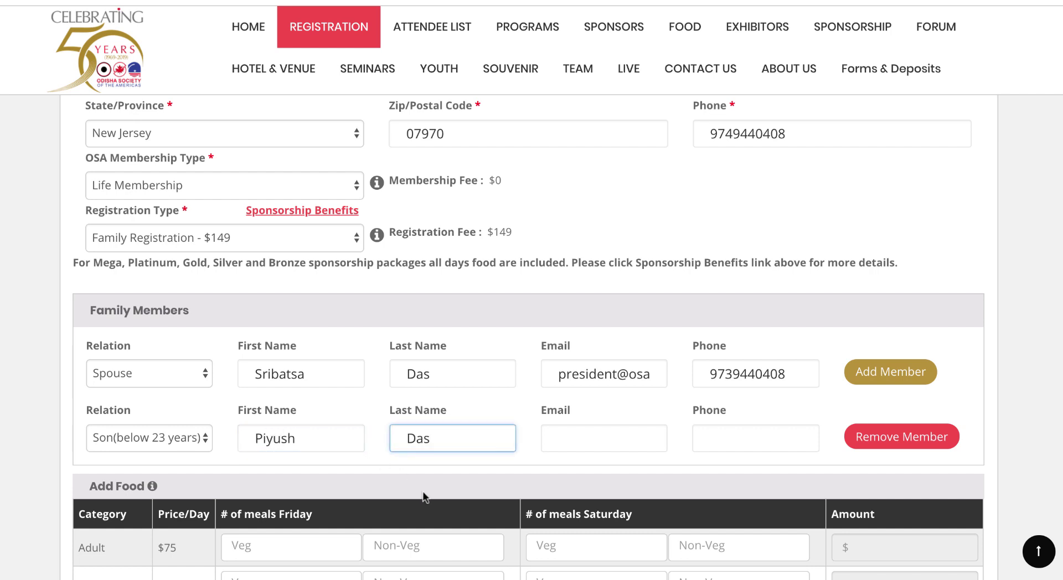
left_click(613, 440)
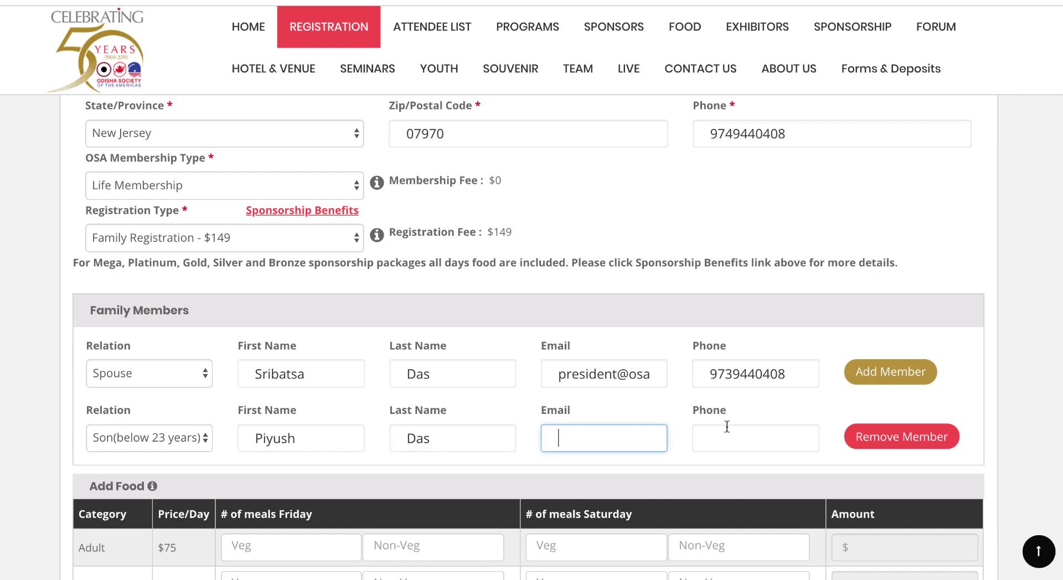
scroll(725, 426, "down", 2)
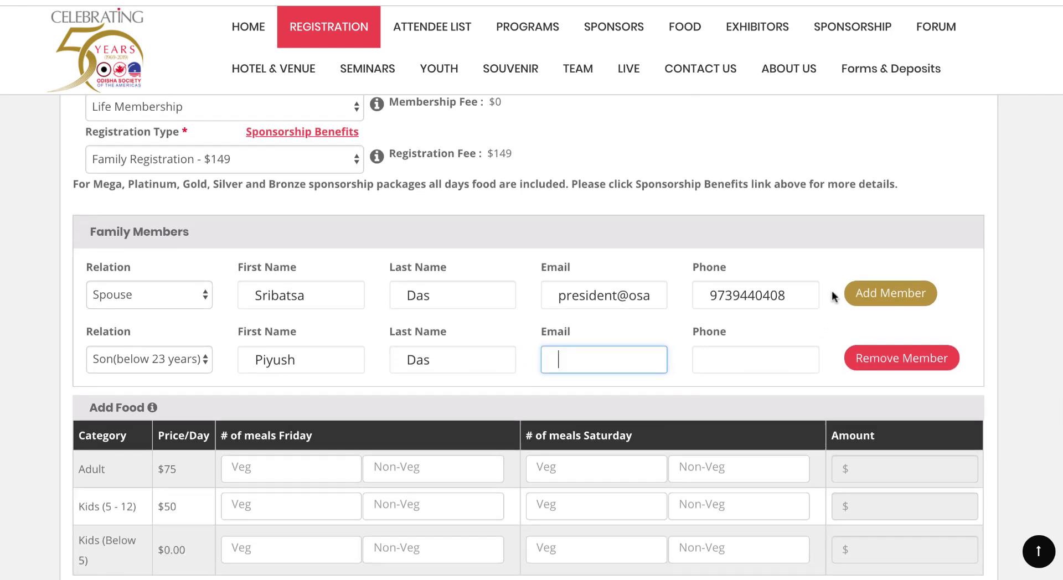
Step: Add a third member with relation Daughter(below 23 years) and enter her first and last name
left_click(855, 292)
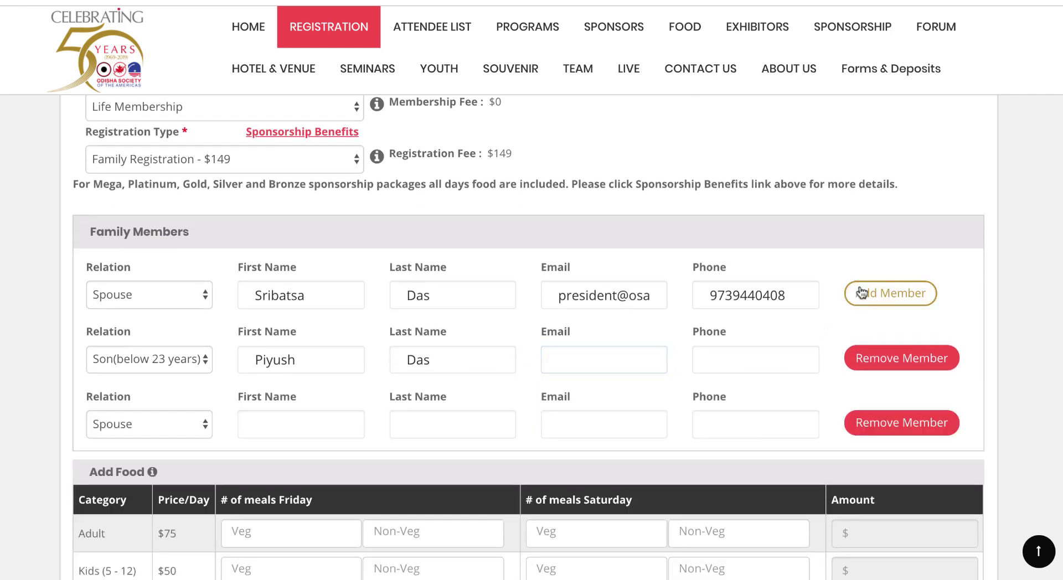
left_click(126, 432)
left_click(146, 455)
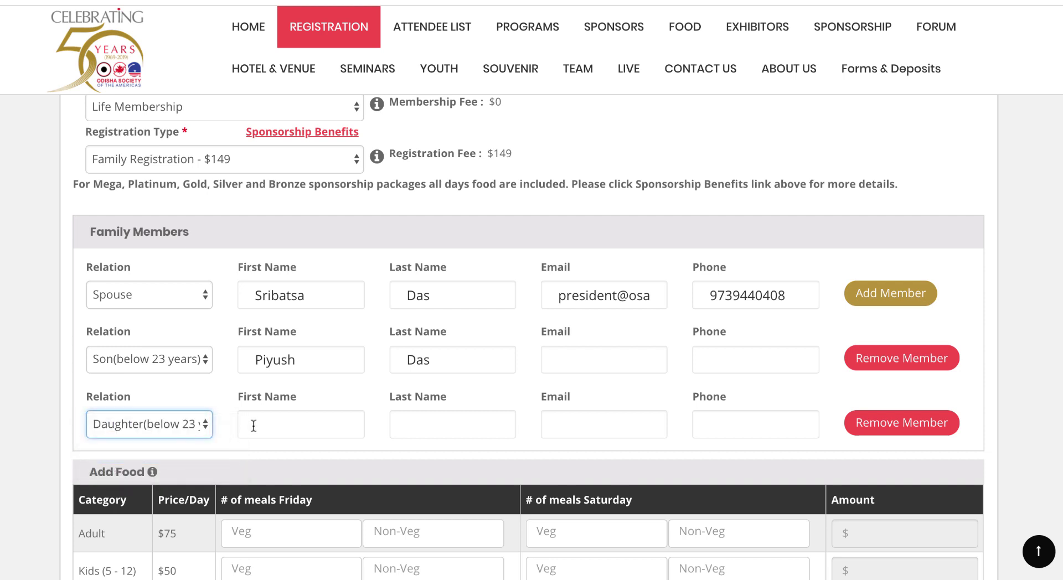
left_click(252, 425)
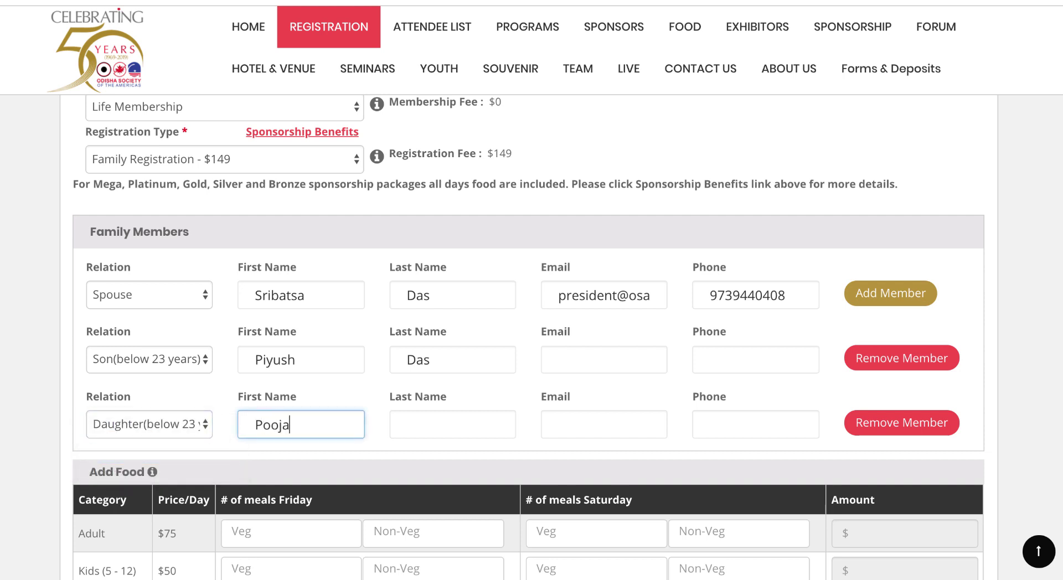
key("Tab")
scroll(267, 419, "down", 3)
scroll(267, 419, "down", 1)
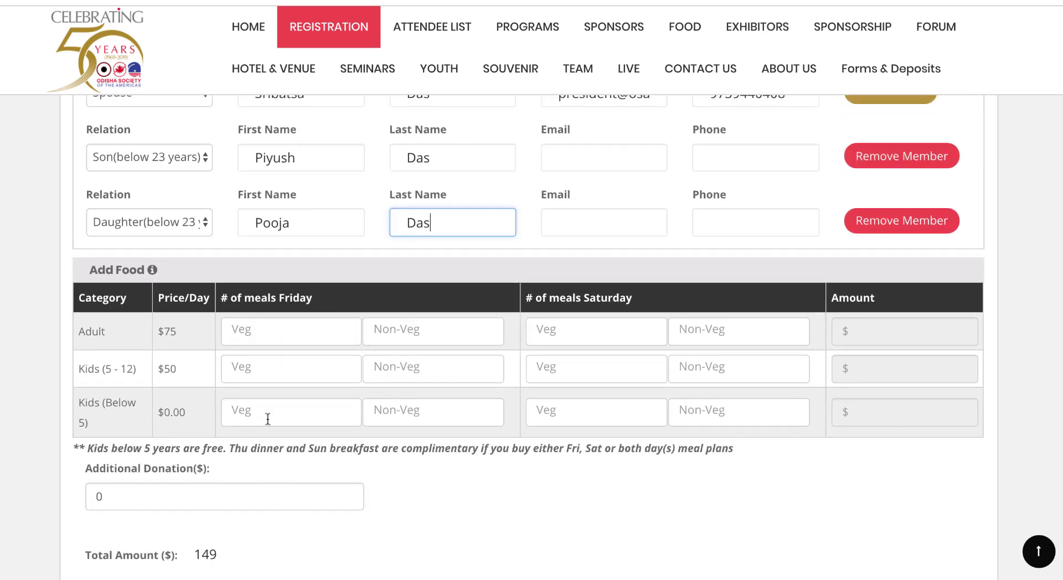
Step: Set 3 adult meals for Friday non-veg and 3 for Saturday veg
left_click(296, 333)
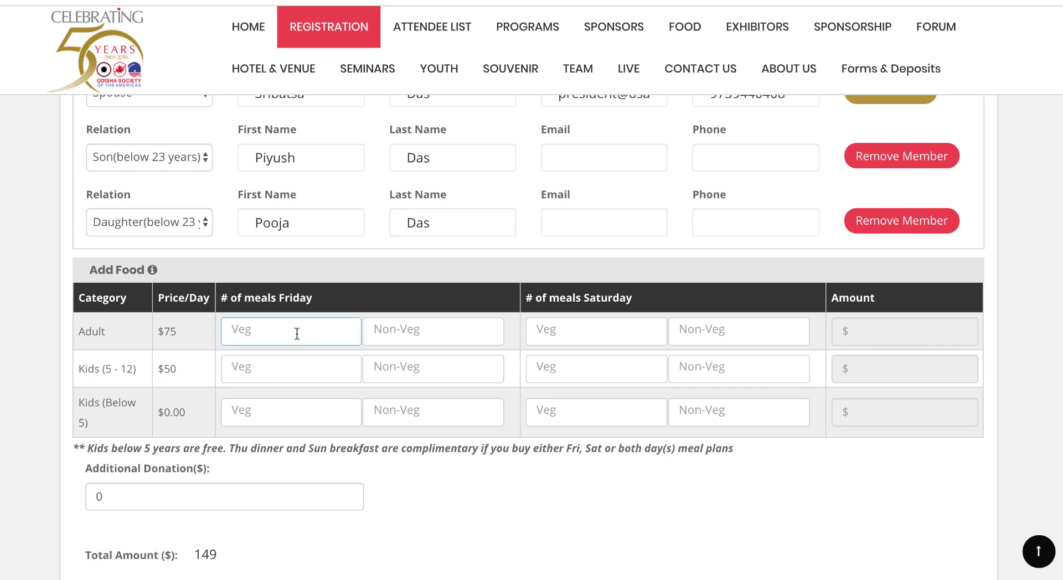
left_click(451, 338)
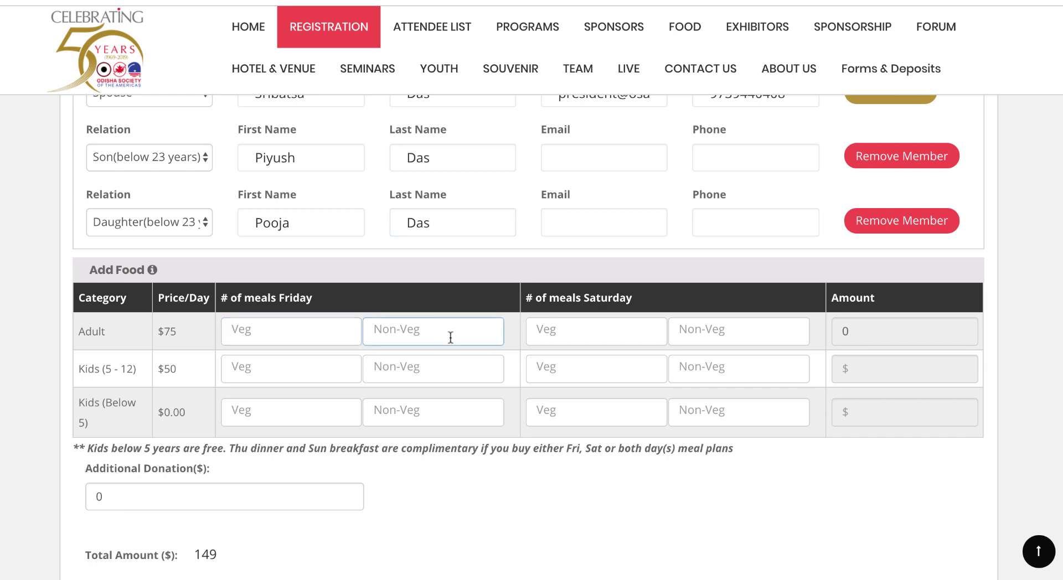
type("2")
left_click(570, 334)
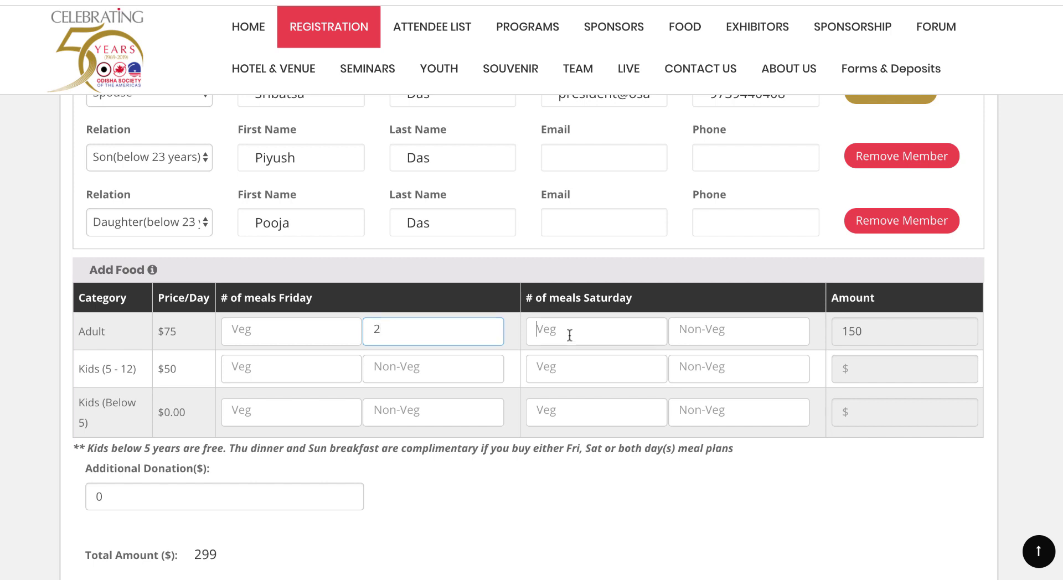
type("2")
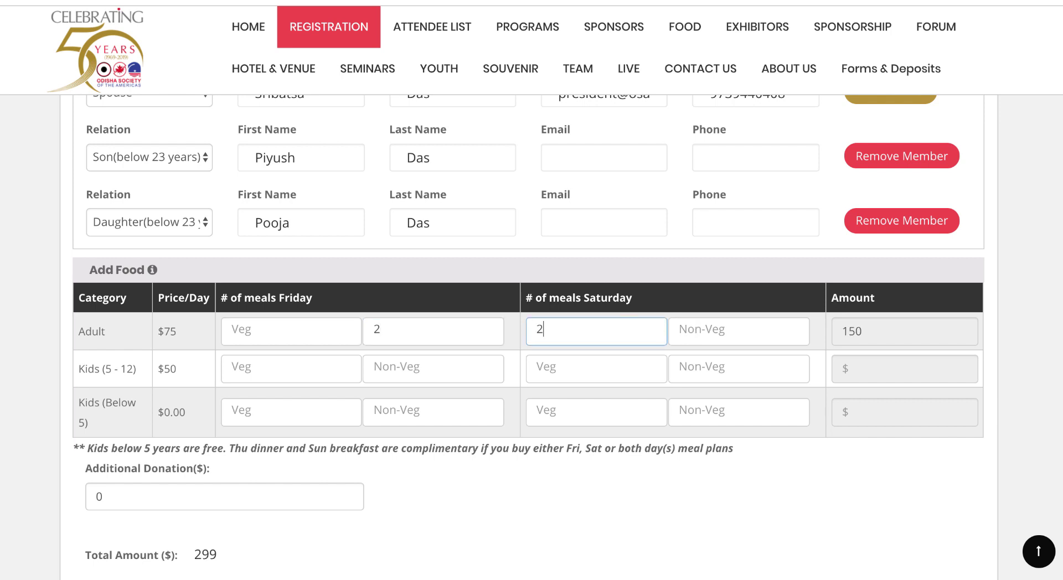
left_click(295, 370)
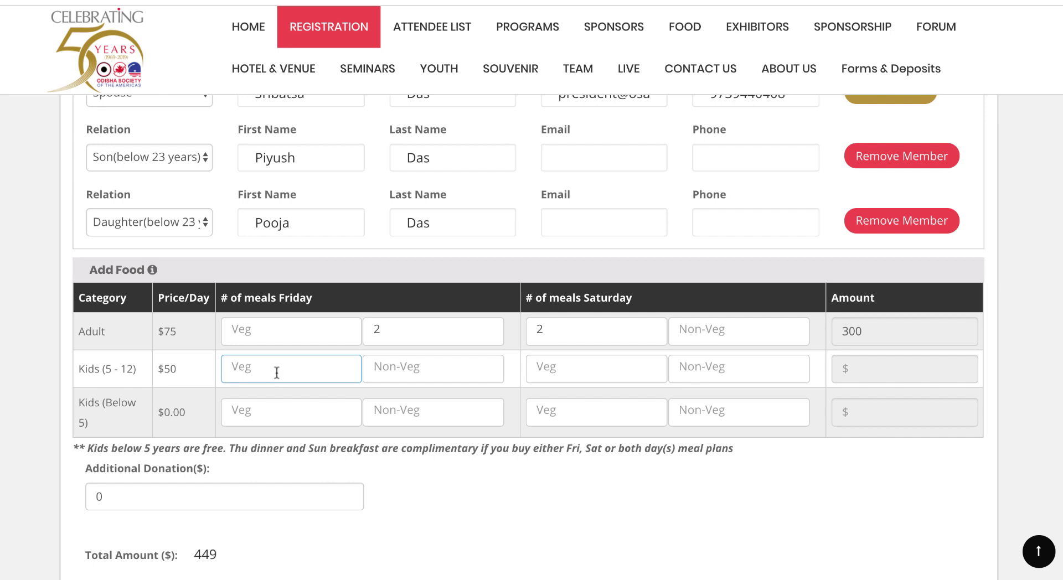
left_click(396, 330)
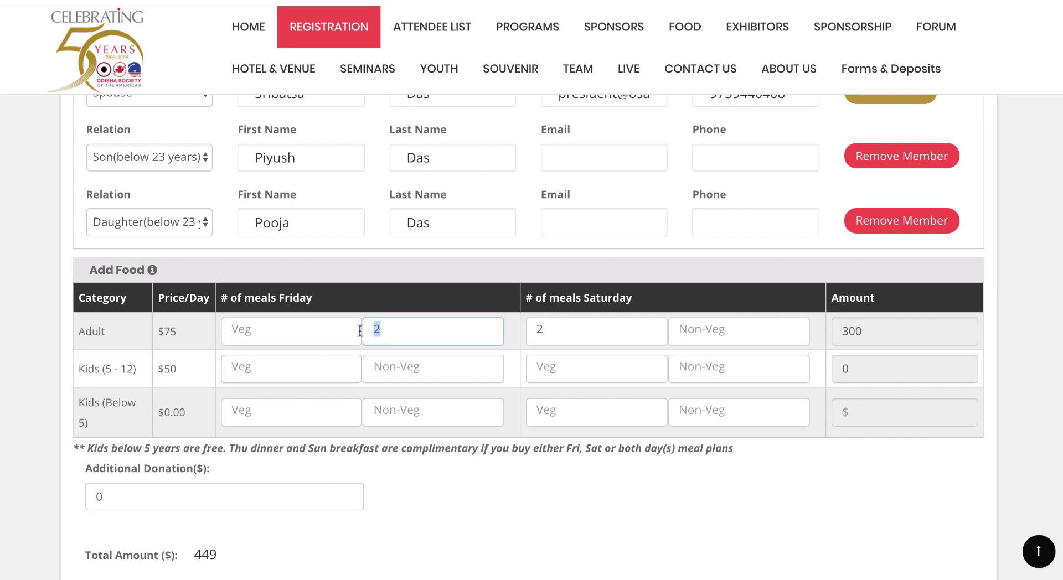
key("BackSpace")
type("3")
left_click(554, 331)
key("BackSpace")
type("3")
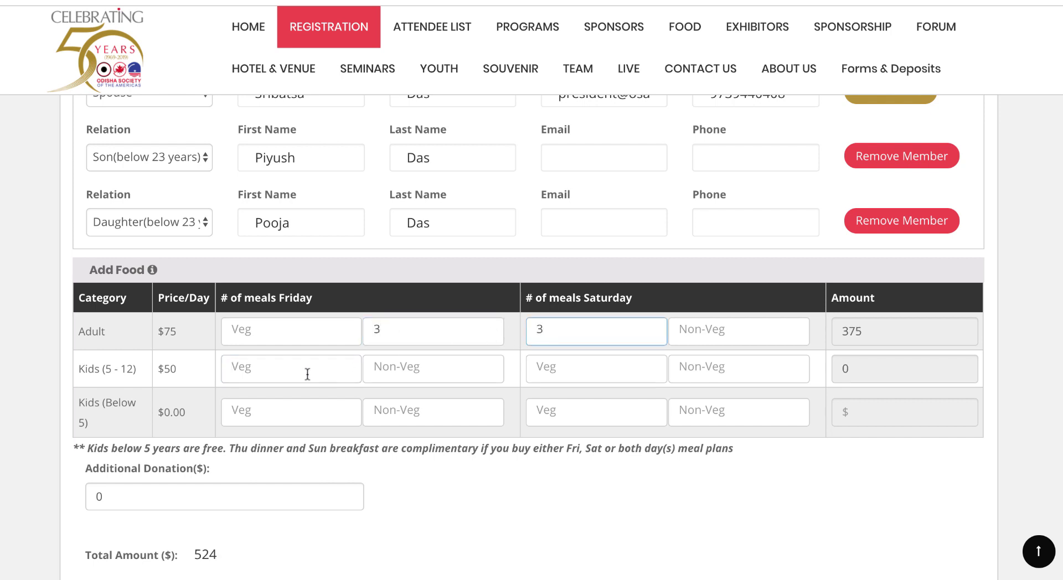
Step: Order 1 kids' meal each for Friday non-veg and Saturday veg
left_click(306, 373)
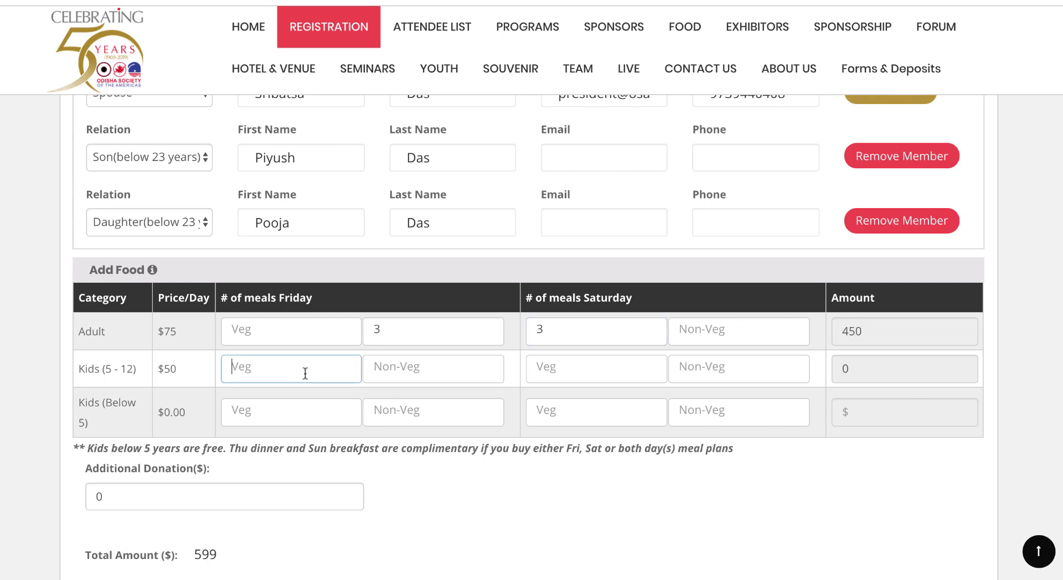
left_click(428, 372)
type("1")
left_click(564, 374)
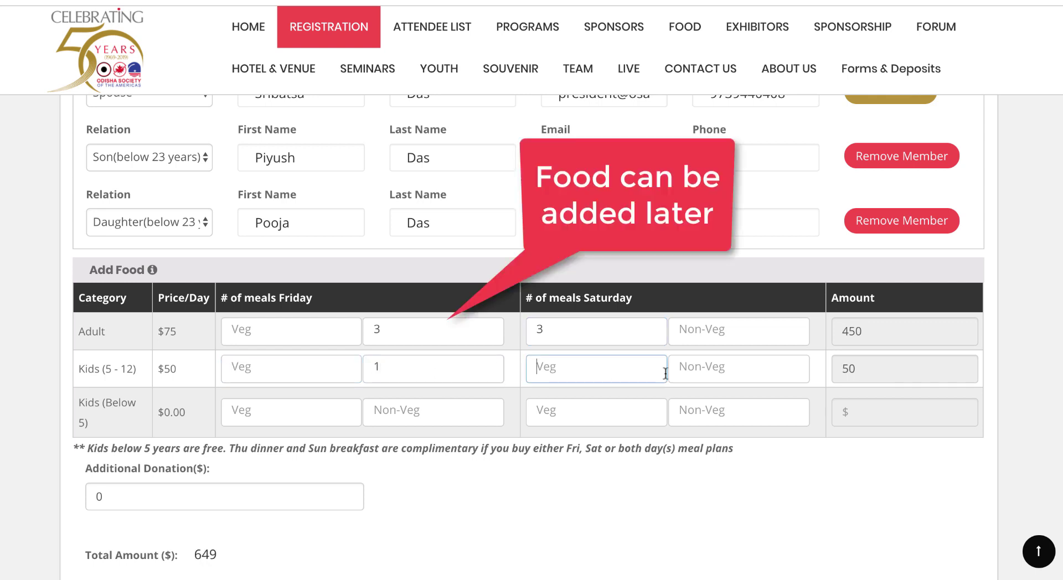
type("1")
left_click(323, 407)
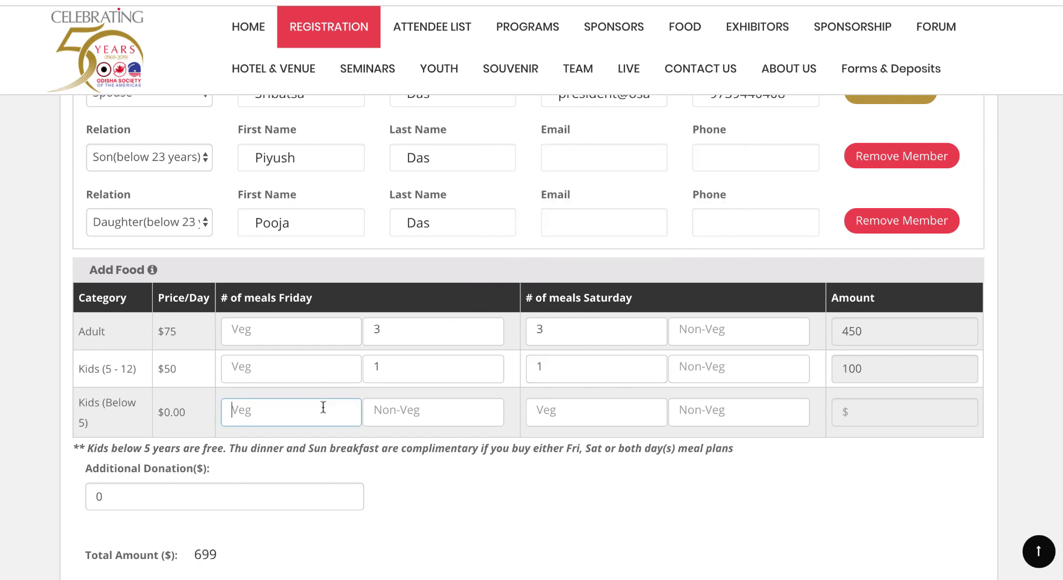
Step: Replace the Additional Donation with 500, bringing the total to $1199
scroll(323, 407, "down", 3)
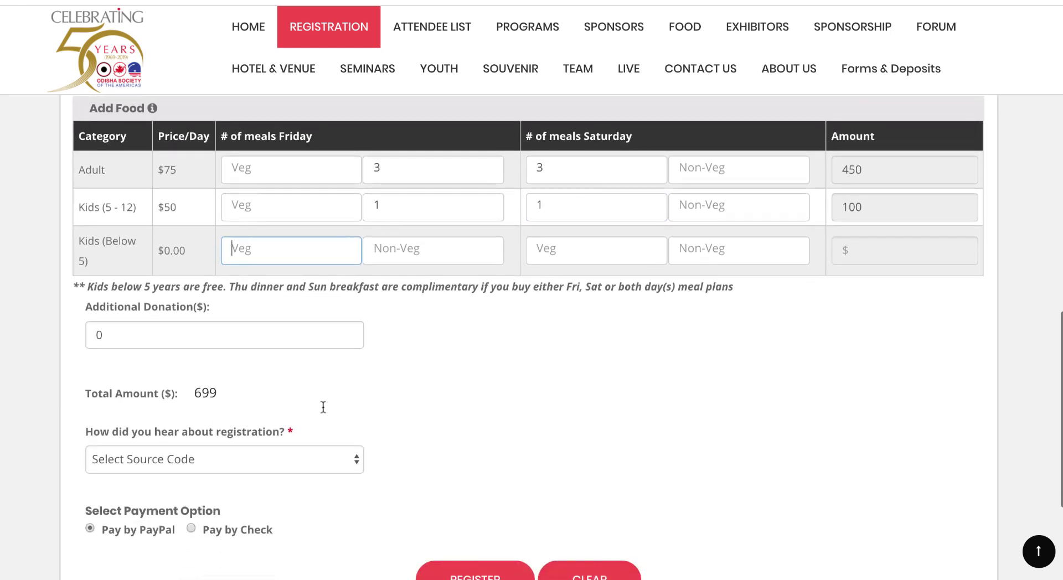
left_click_drag(149, 330, 59, 327)
type("5")
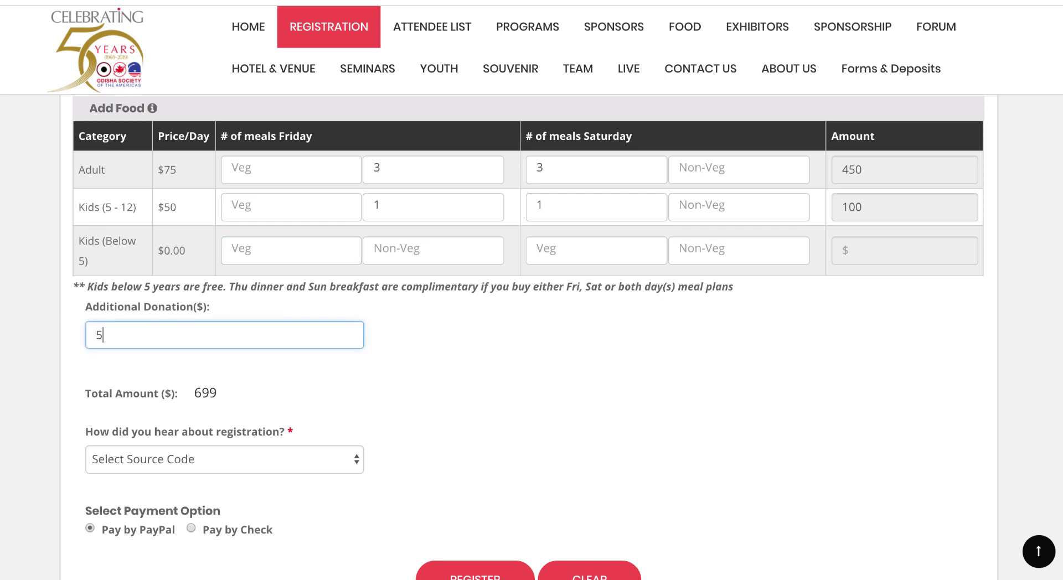
type("00")
left_click(437, 377)
Step: Choose Phone Call as the answer to 'How did you hear about registration?'
scroll(438, 377, "down", 1)
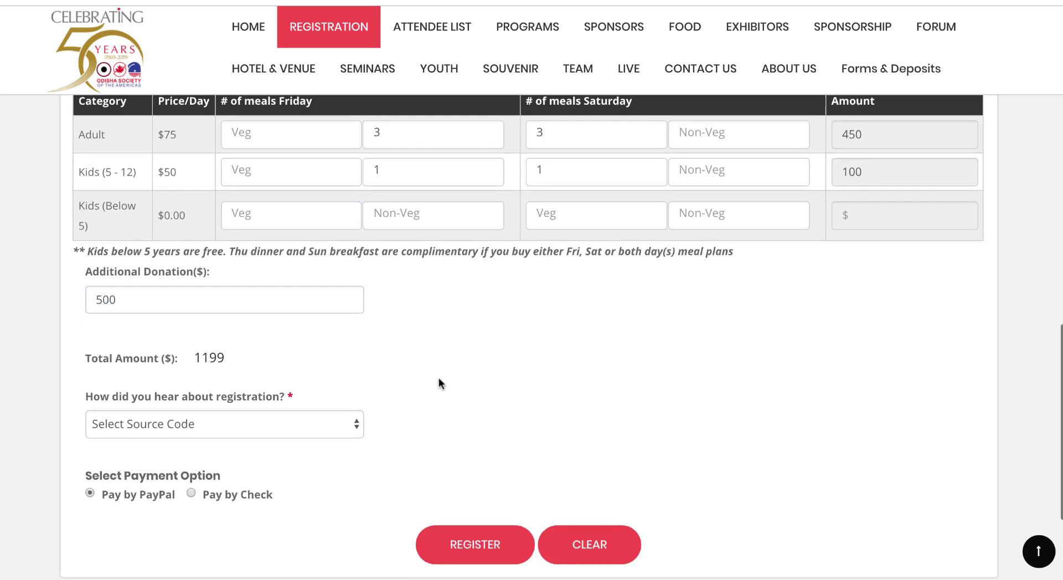
scroll(439, 377, "down", 2)
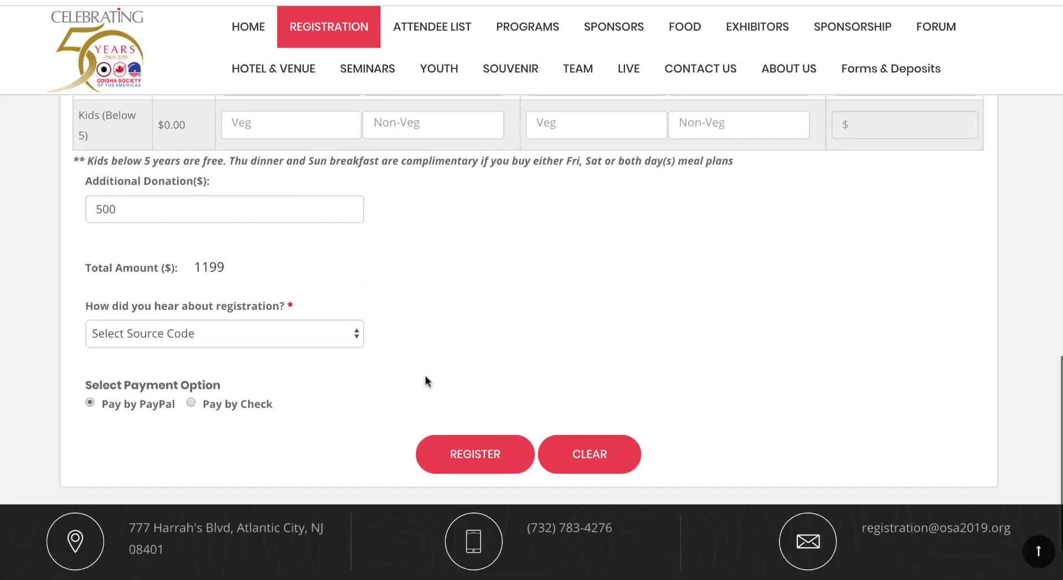
left_click(310, 337)
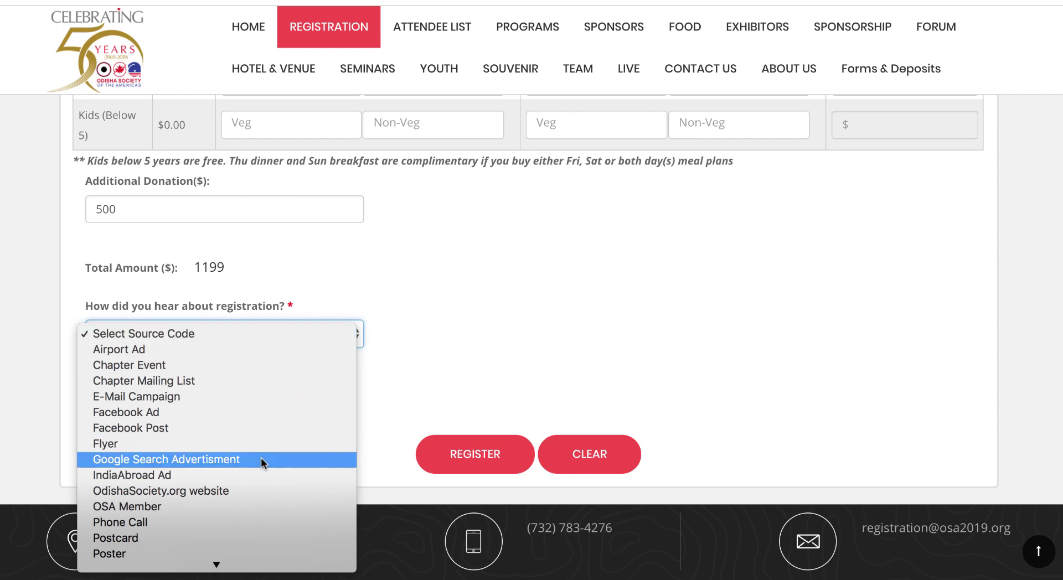
left_click(226, 521)
scroll(417, 310, "down", 1)
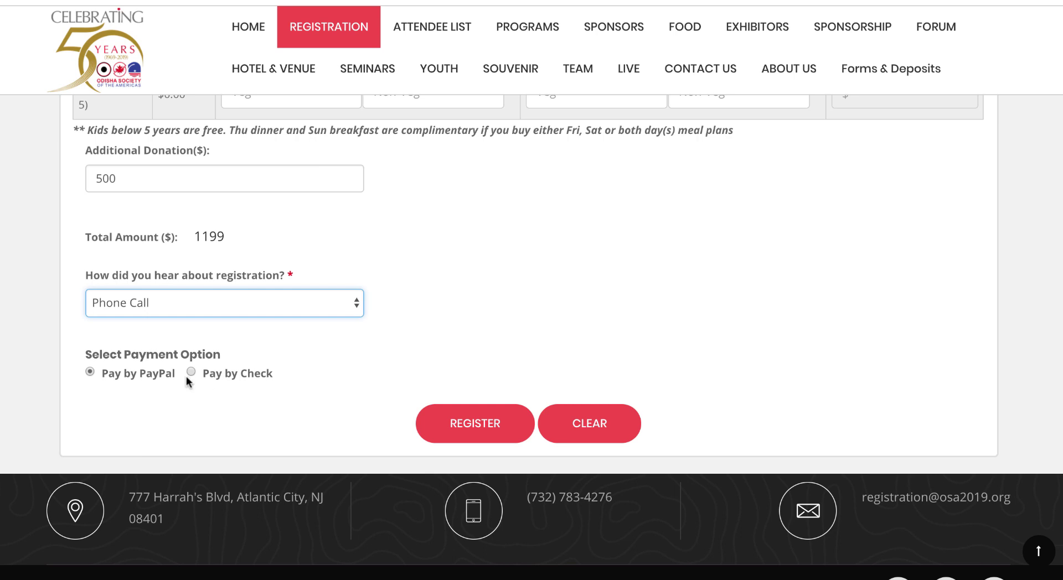
Step: Choose Pay by Check, submit the registration, and go back to the HOME page
left_click(191, 371)
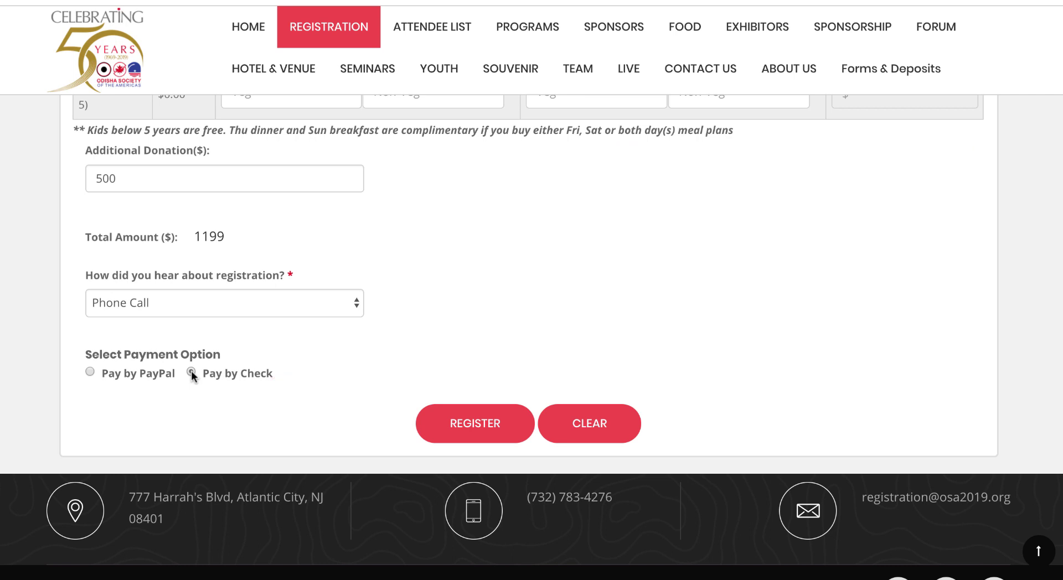
scroll(353, 244, "up", 3)
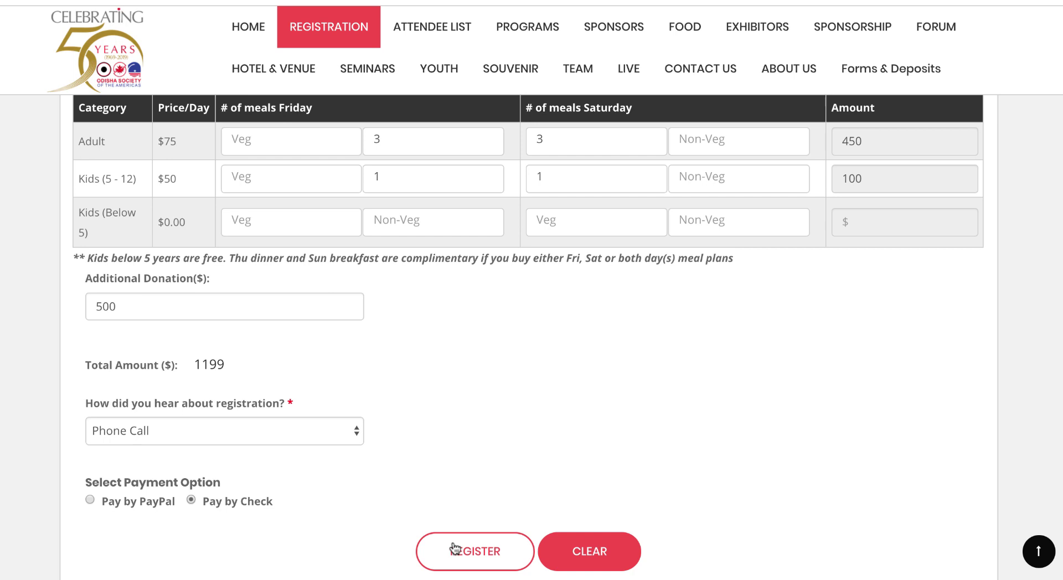
left_click(454, 549)
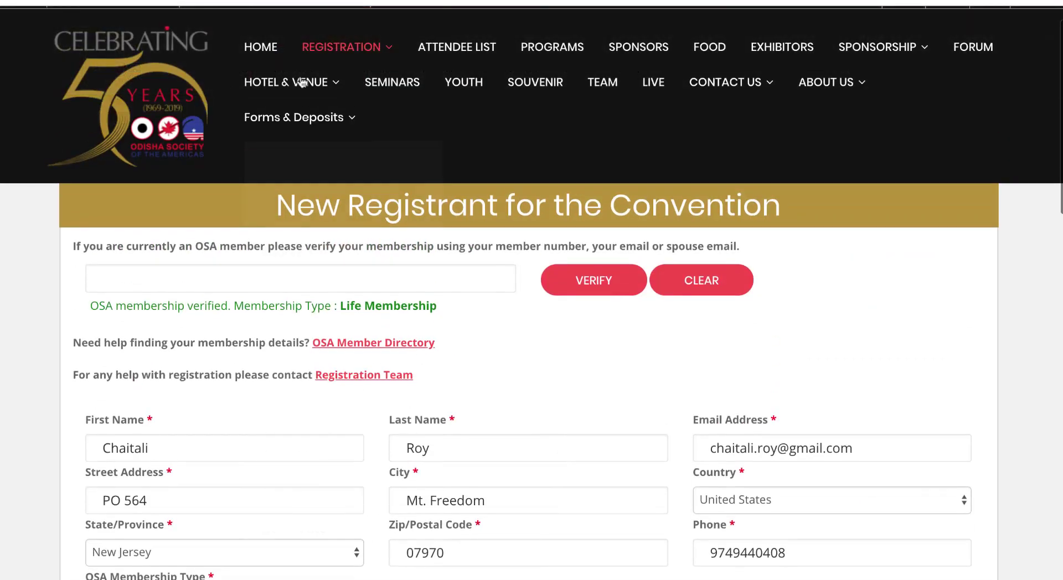
left_click(258, 47)
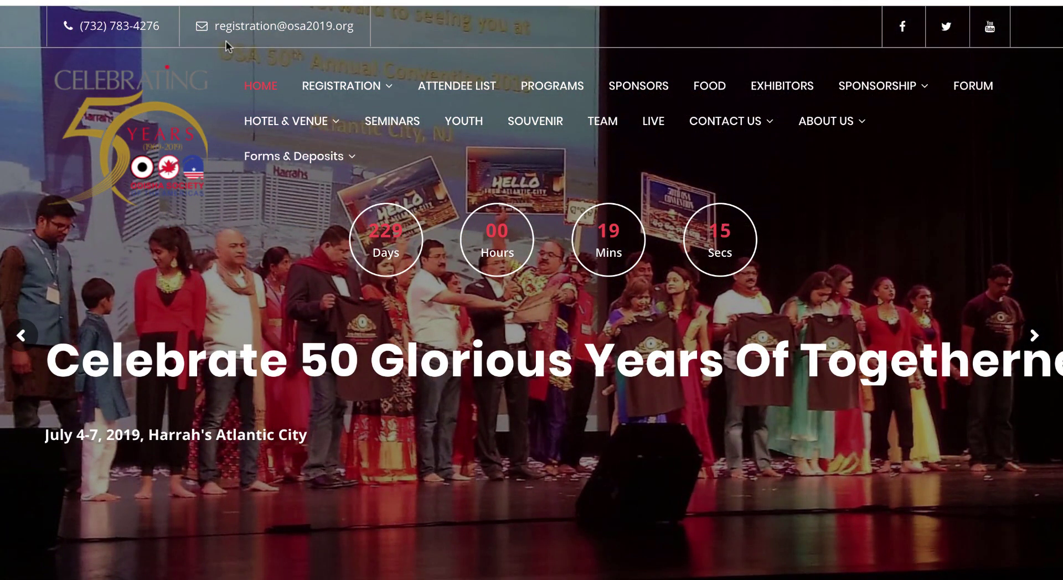
Step: Show the Forms & Deposits dropdown entries down to Payment Instructions
mouse_move(286, 121)
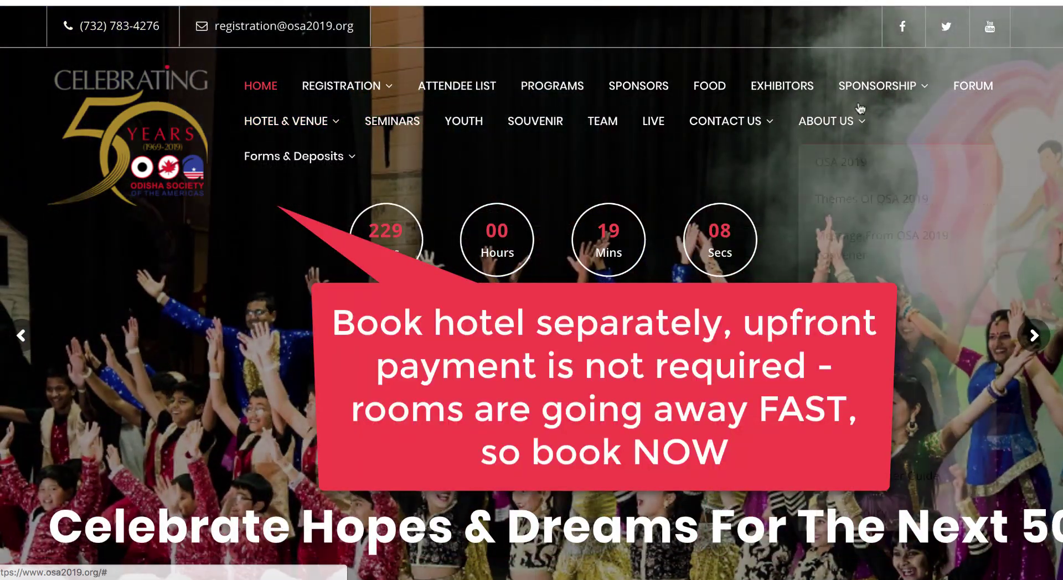
mouse_move(867, 102)
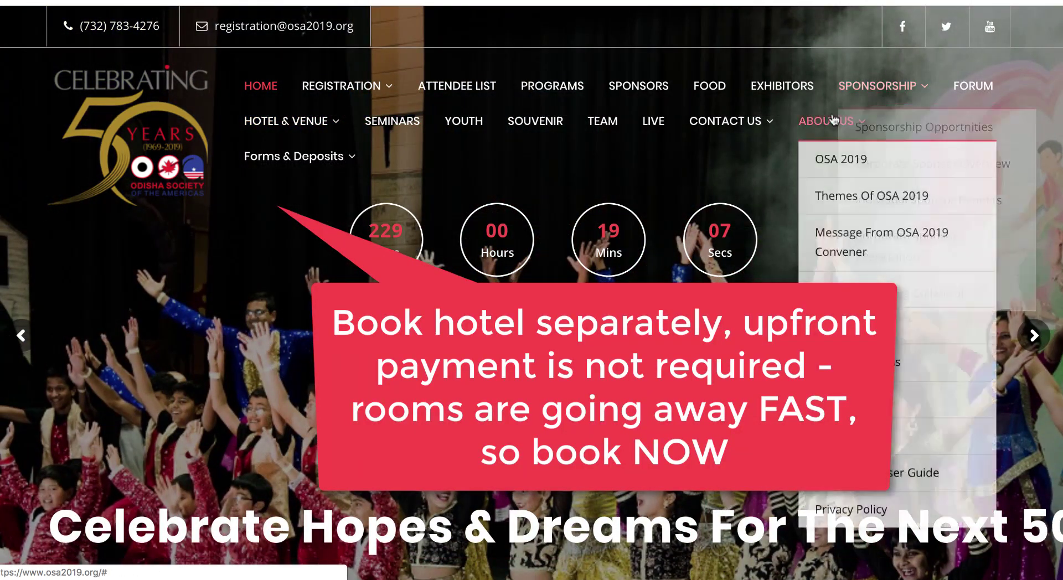
mouse_move(831, 124)
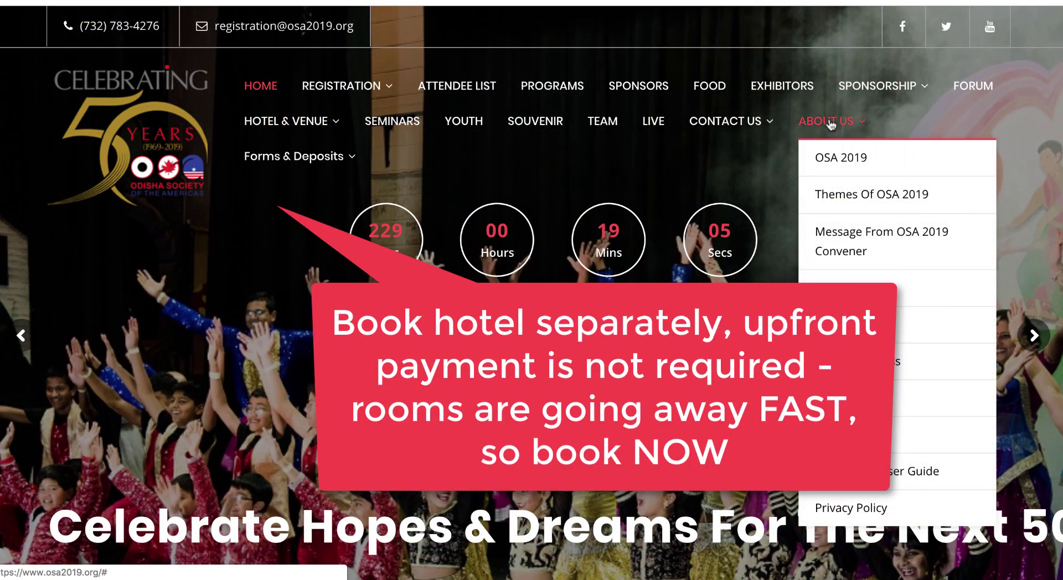
mouse_move(332, 150)
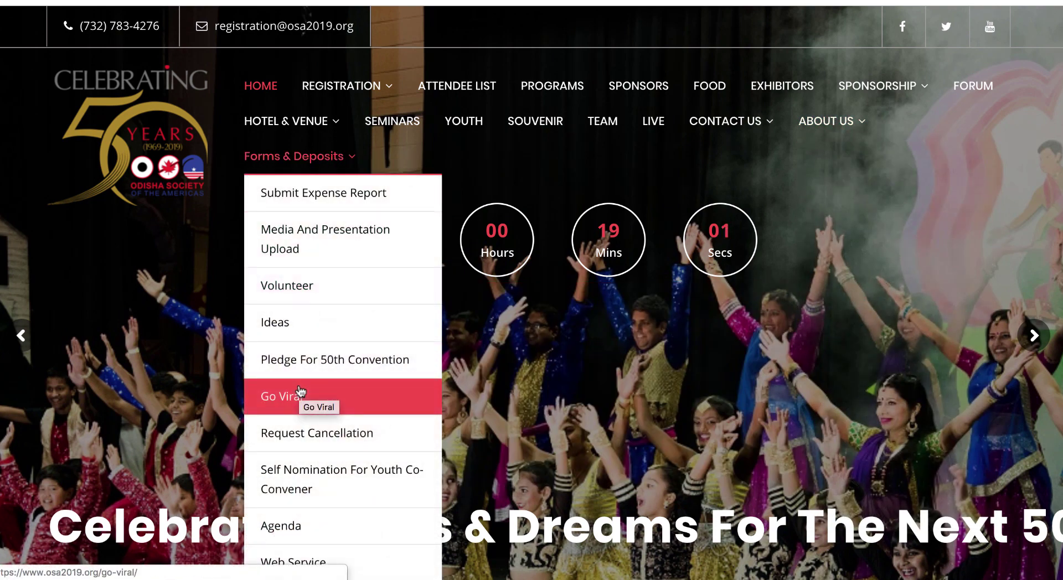
scroll(300, 398, "down", 2)
Step: Open the Payment Instructions page and highlight the check payee and memo line instructions
left_click(299, 538)
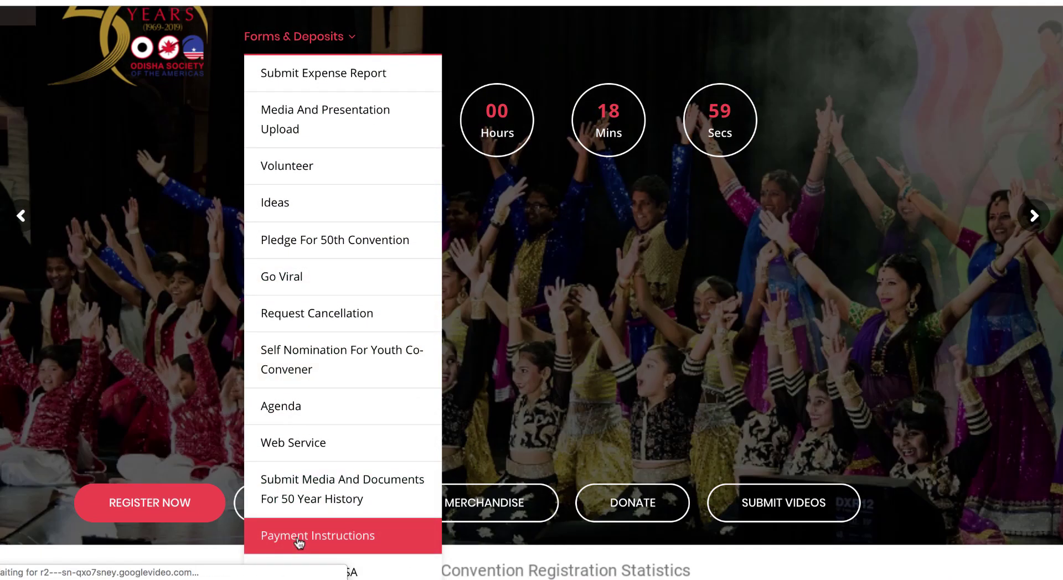
scroll(339, 424, "down", 3)
scroll(371, 356, "down", 5)
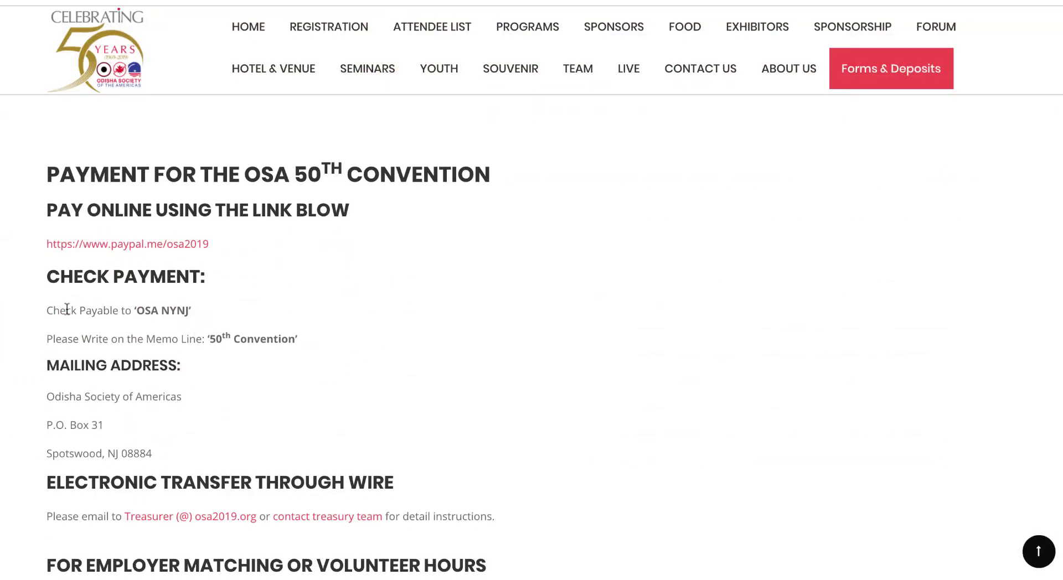
left_click_drag(53, 309, 192, 309)
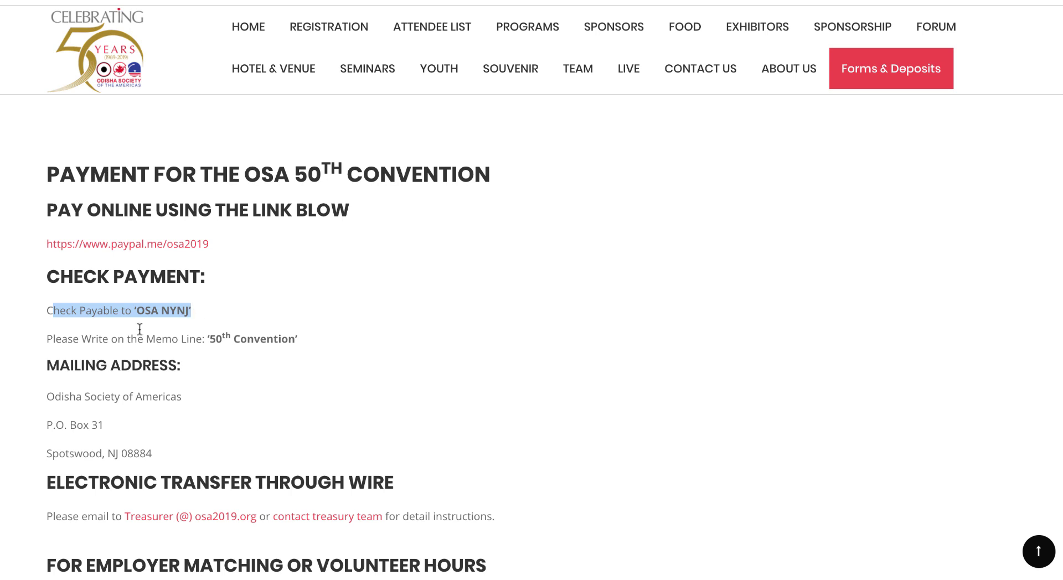
left_click_drag(42, 335, 274, 355)
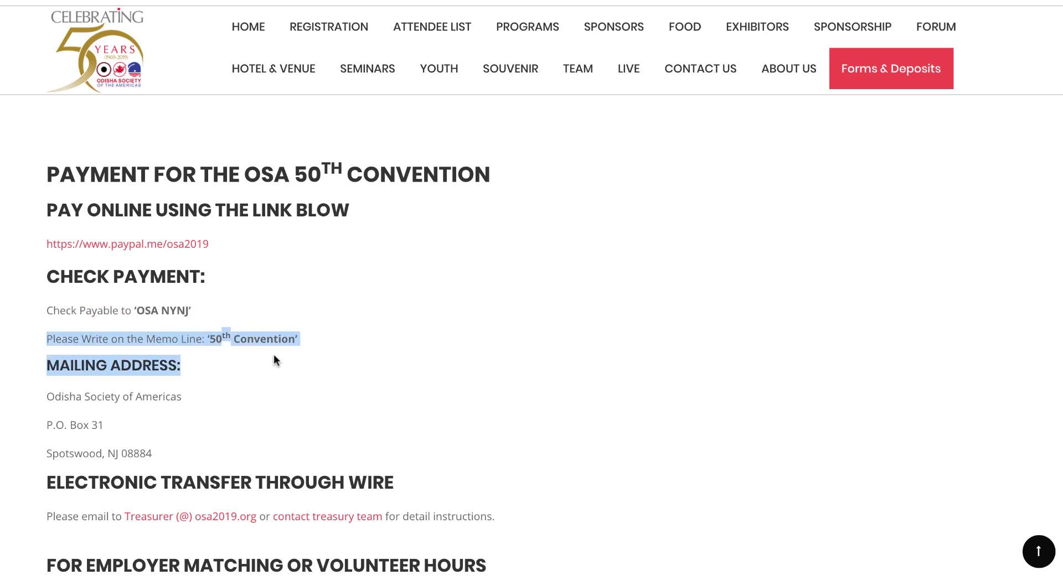
Step: Highlight the check mailing address and review the online, check and wire payment options
scroll(273, 361, "down", 3)
left_click(54, 225)
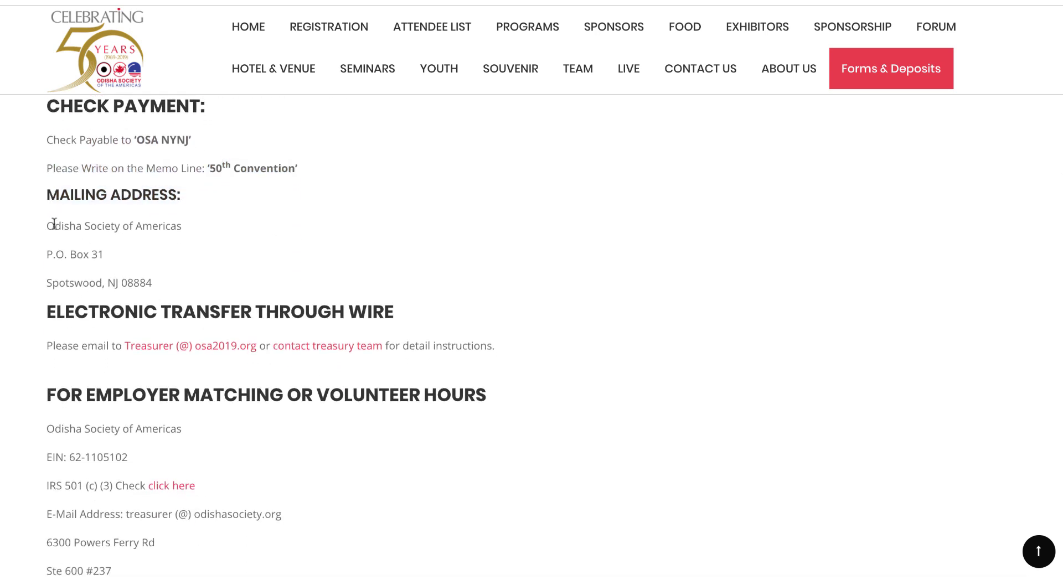
left_click_drag(53, 224, 161, 285)
scroll(161, 280, "up", 5)
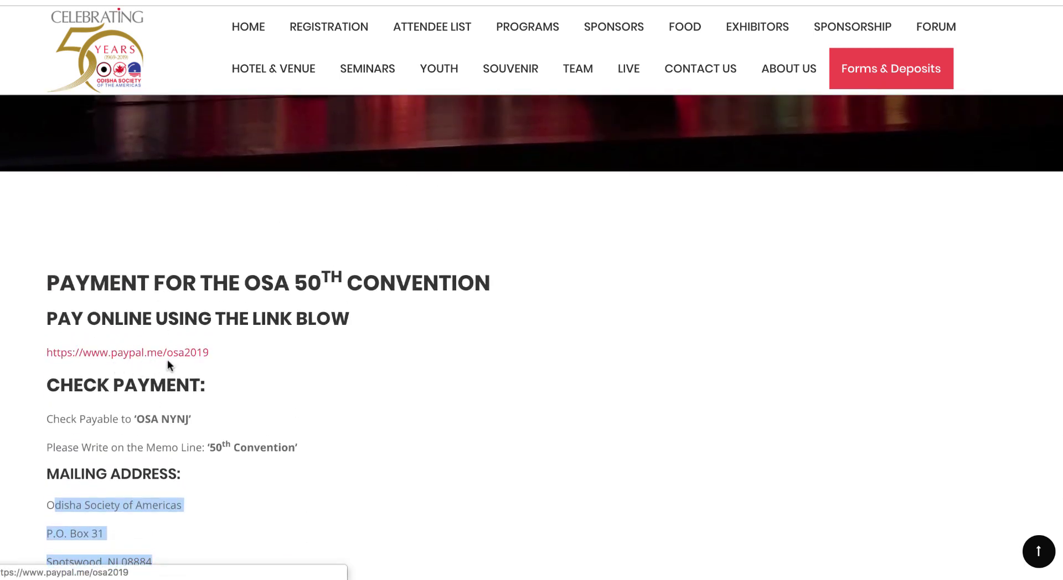
scroll(169, 364, "down", 2)
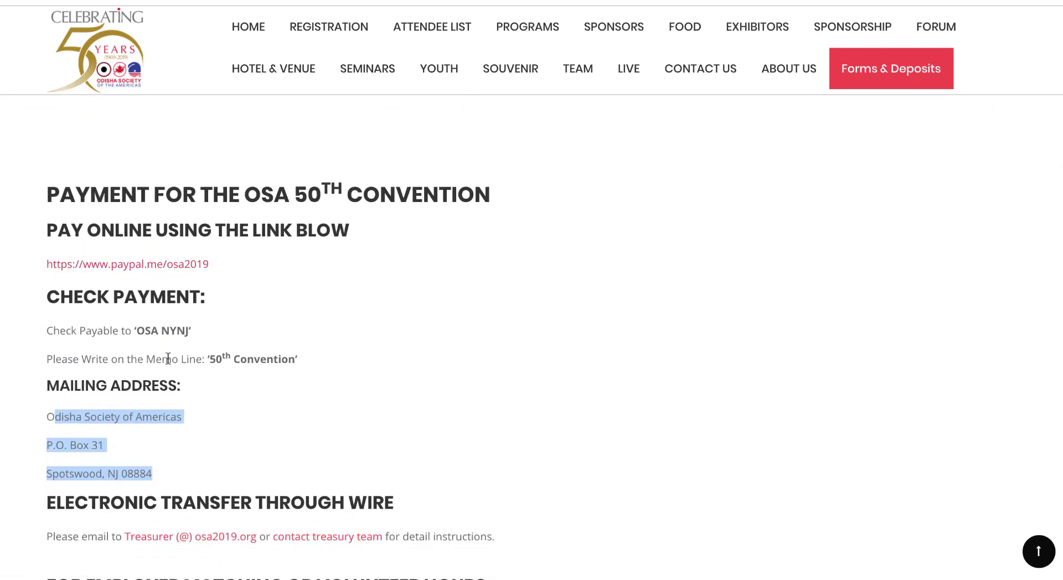
scroll(168, 359, "down", 1)
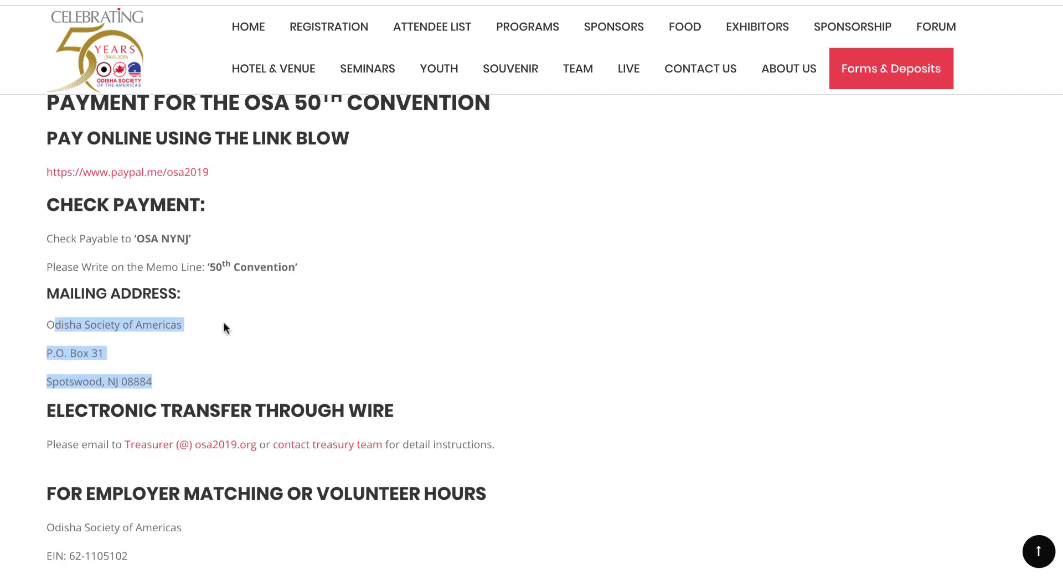
scroll(224, 328, "down", 1)
scroll(226, 329, "up", 5)
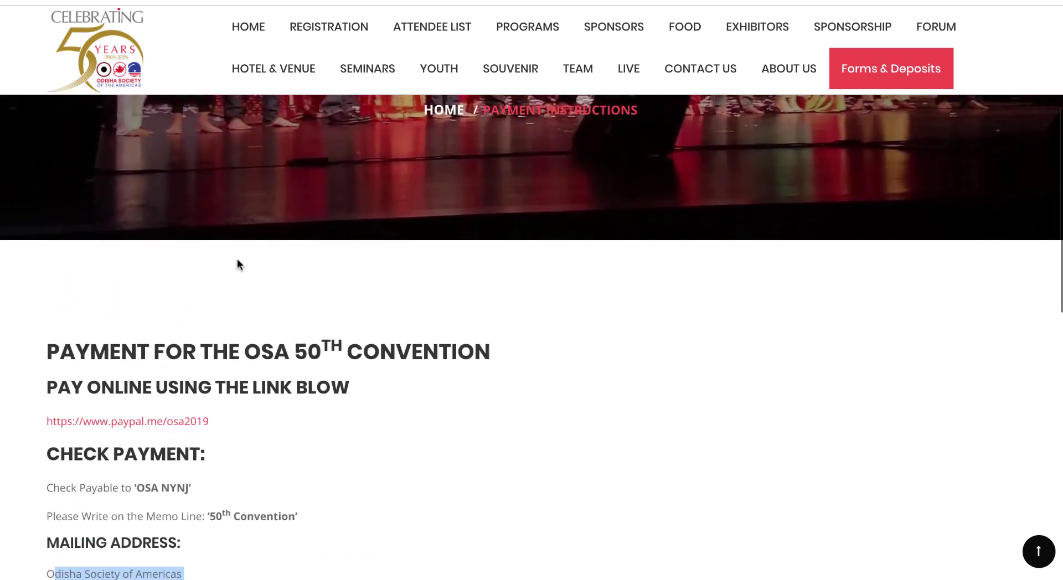
scroll(278, 202, "up", 5)
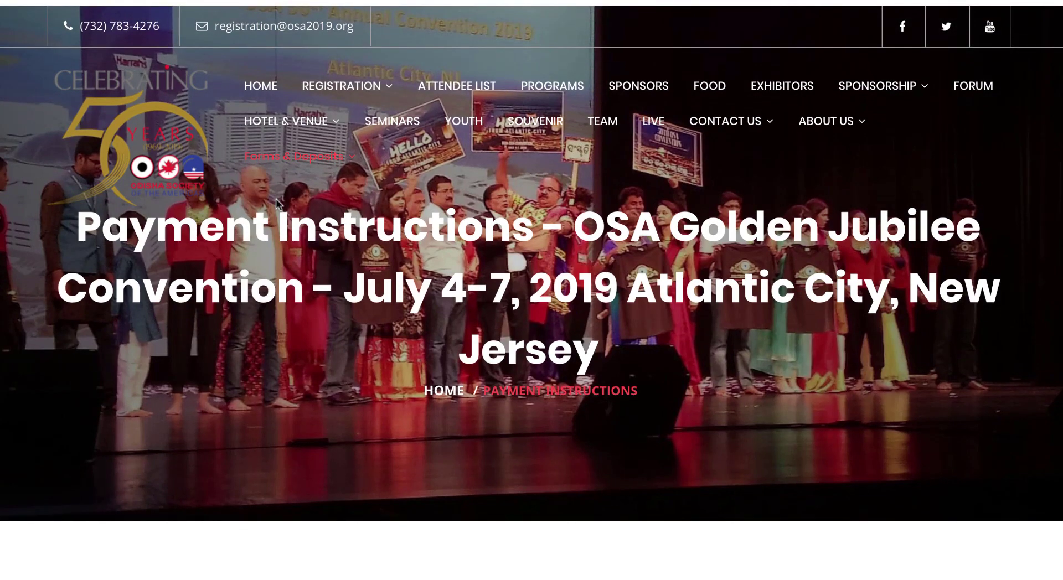